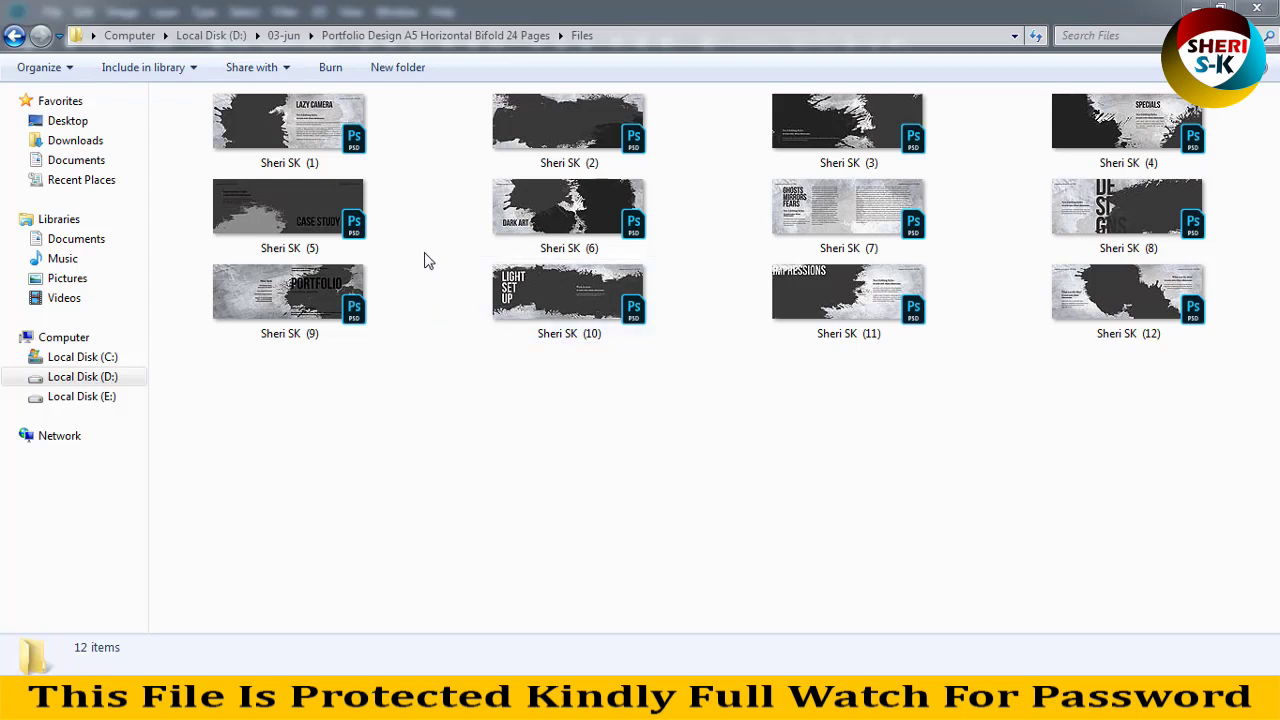
- Open Sheri SK (1) from the Files folder in Photoshop, then hide and show the RIGHT_PAGE group
drag(300, 142, 516, 185)
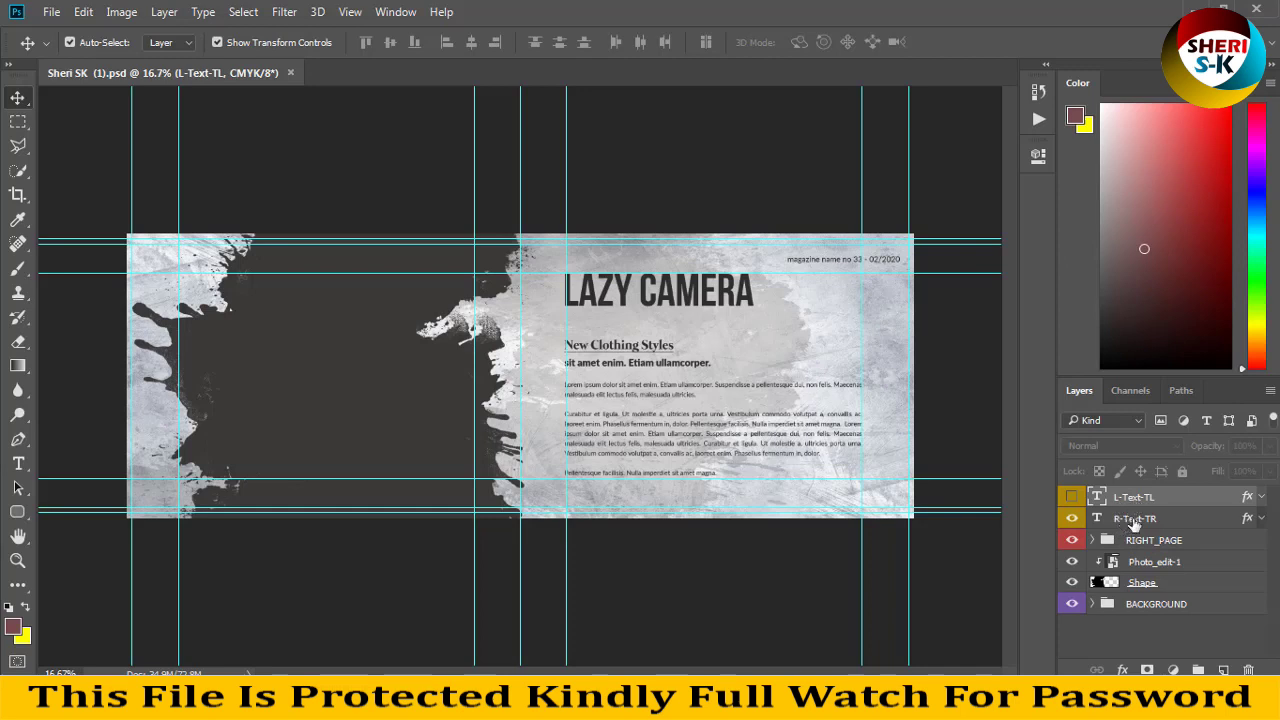
click(1072, 540)
click(1072, 540)
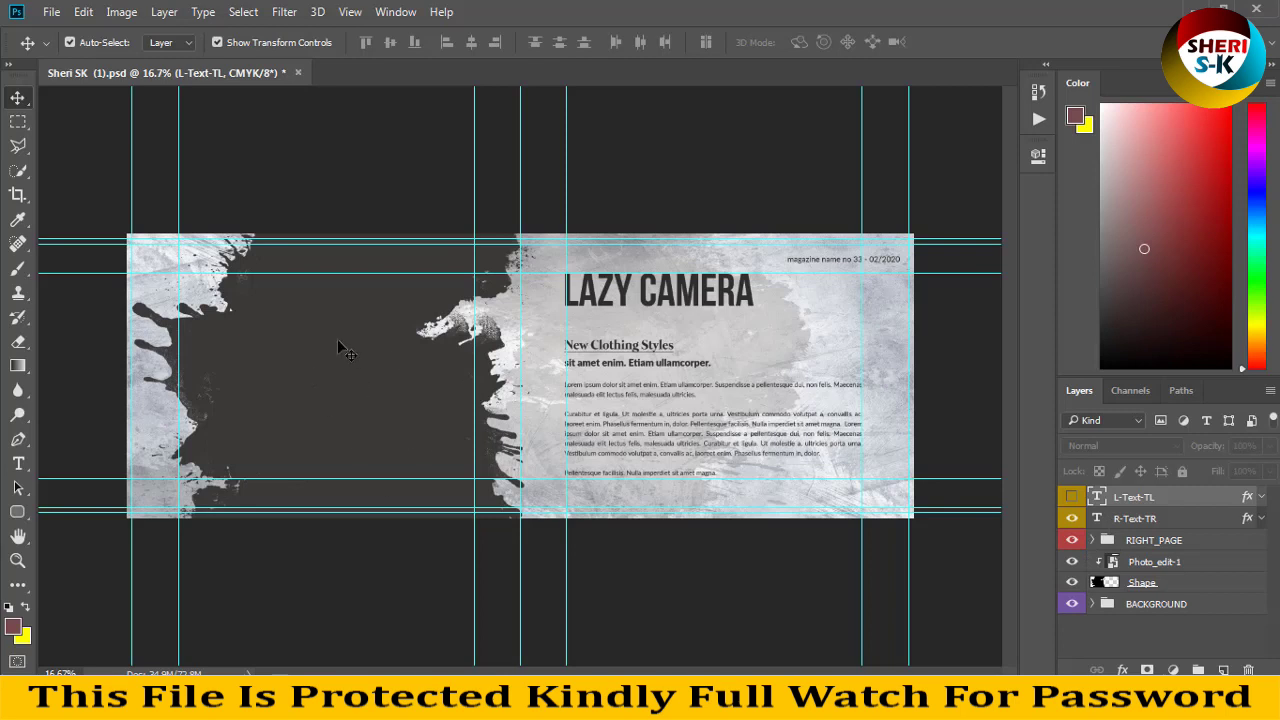
- Open the contents of the Photo_edit-1 smart object, add an empty layer and delete the dark placeholder layer
click(1150, 562)
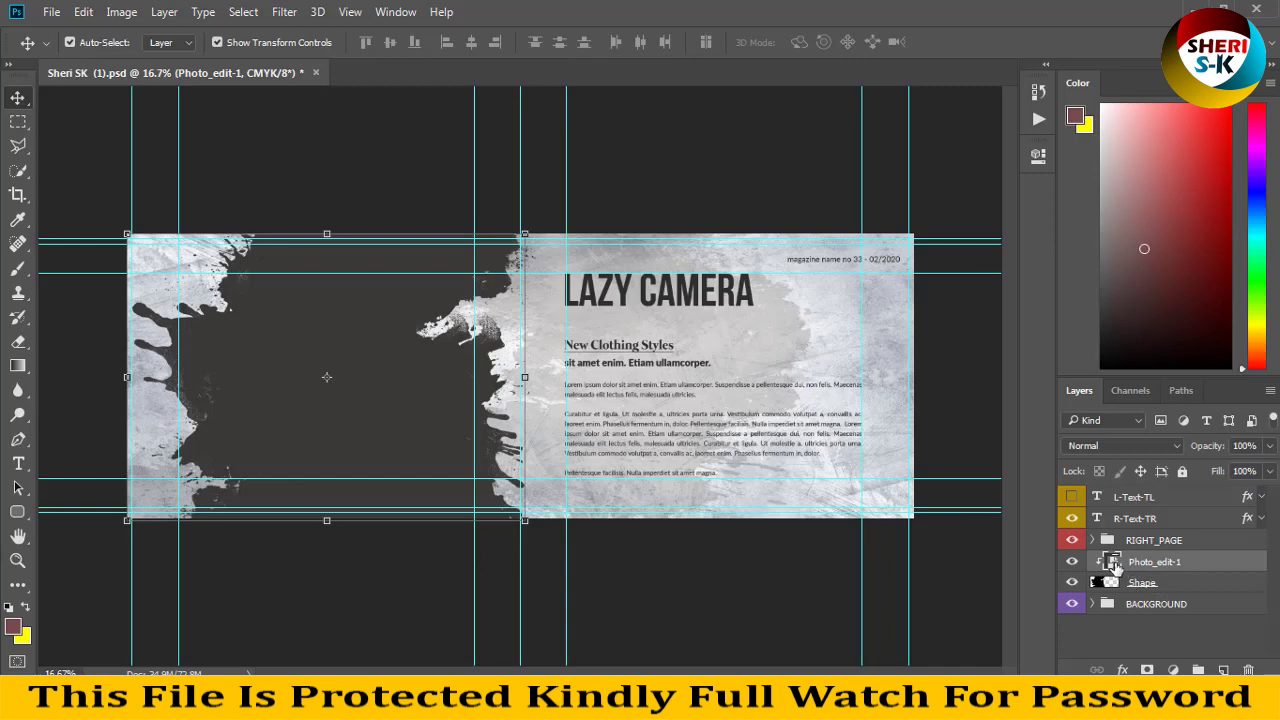
double_click(1112, 564)
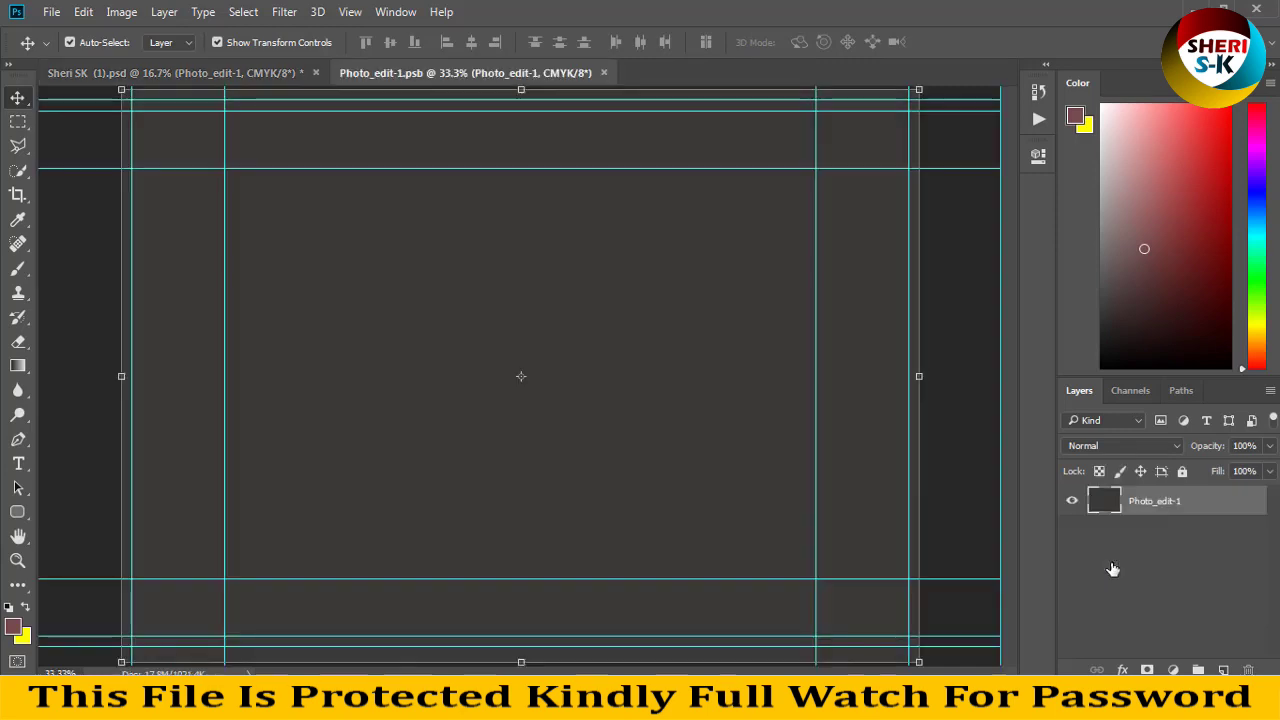
key(ctrl+shift+alt+n)
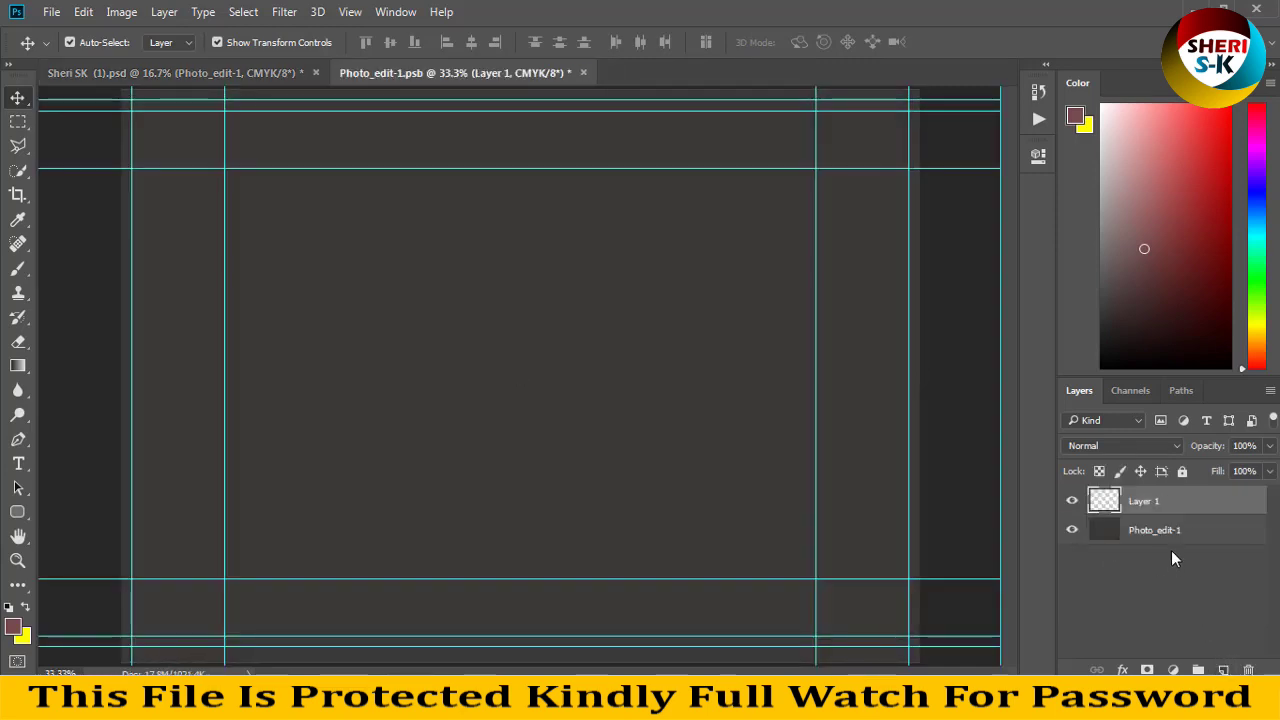
click(1173, 542)
key(Delete)
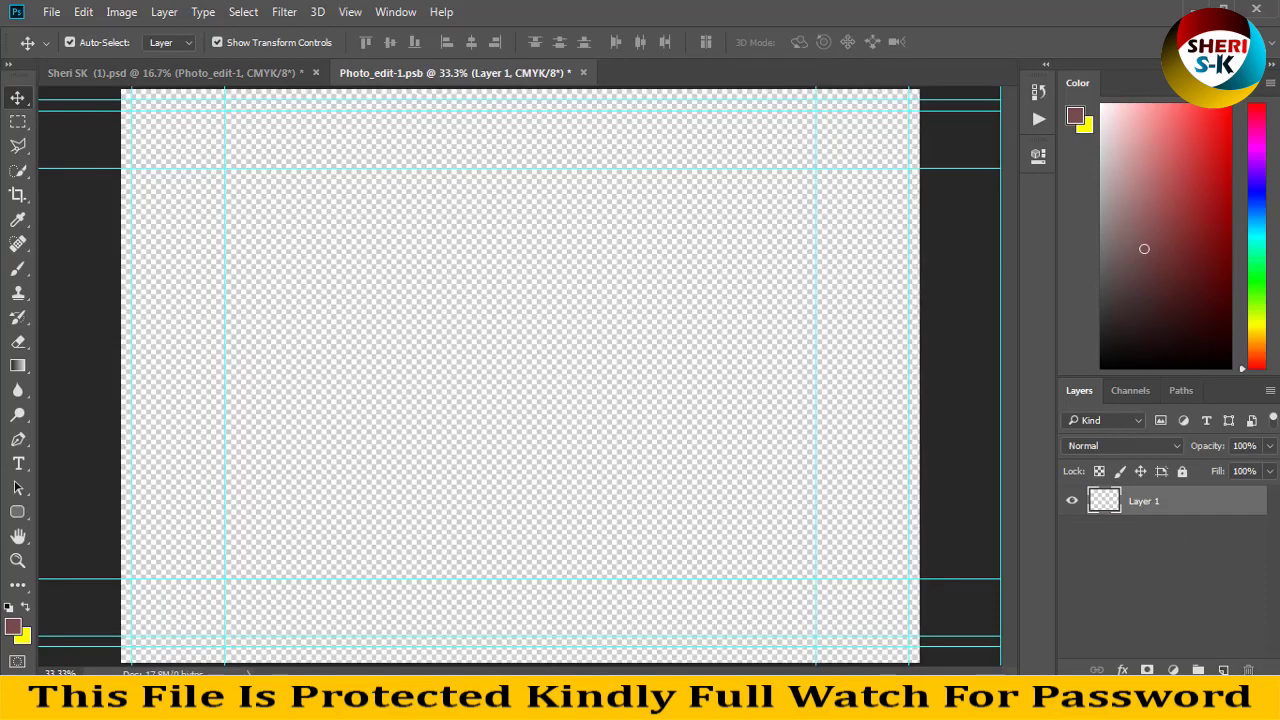
- Open the image beautiful-girl-fashion-bed-photo-hd-wallpaper from the Girls folder
click(51, 12)
click(70, 49)
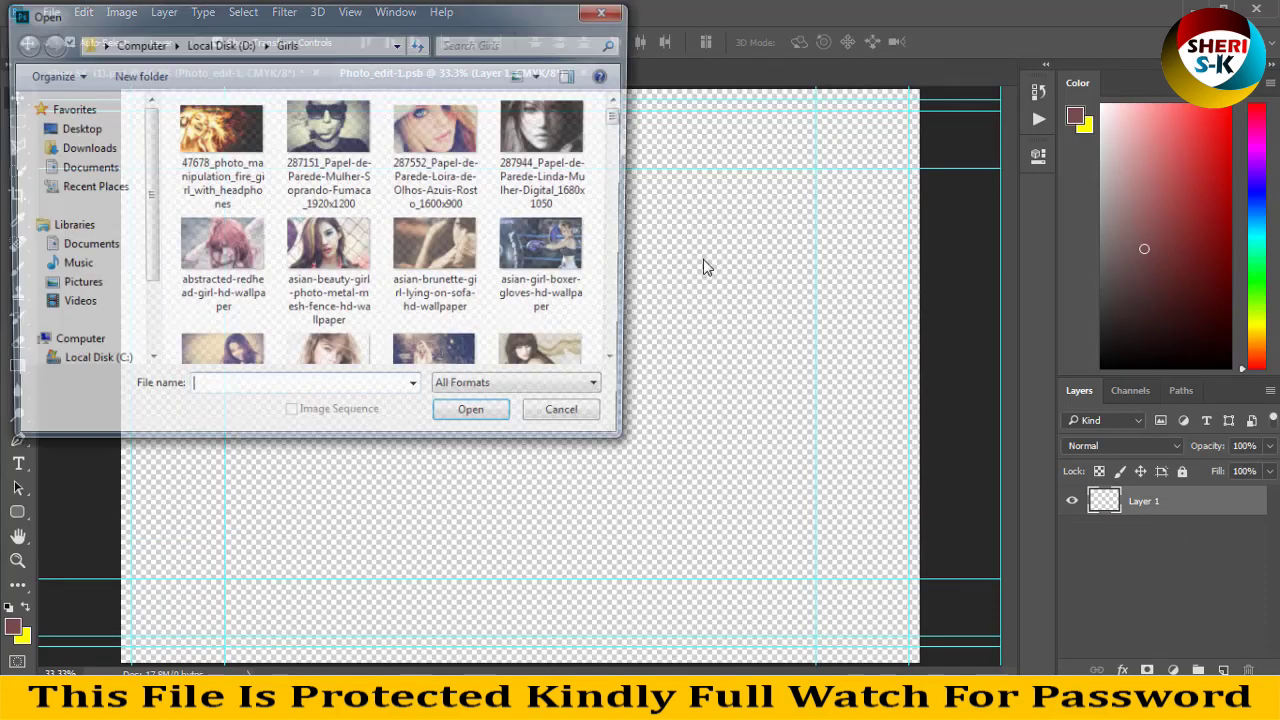
click(549, 288)
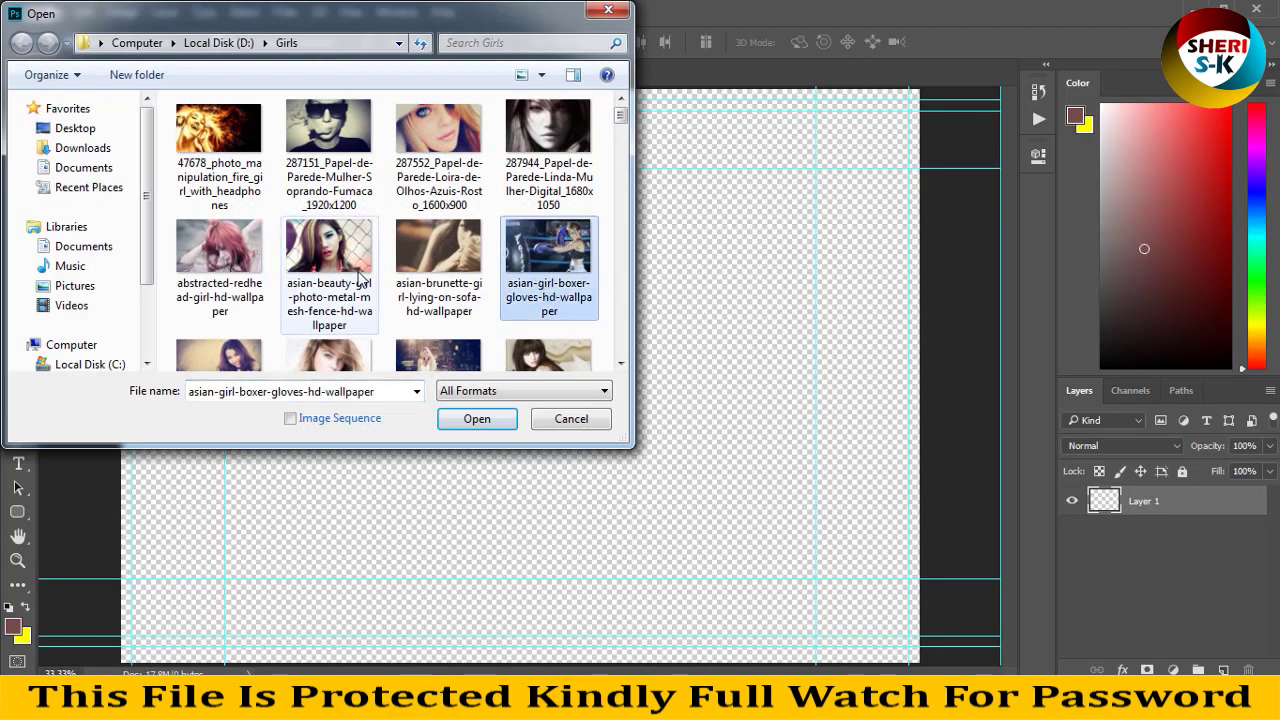
scroll(366, 275, down, 2)
click(325, 170)
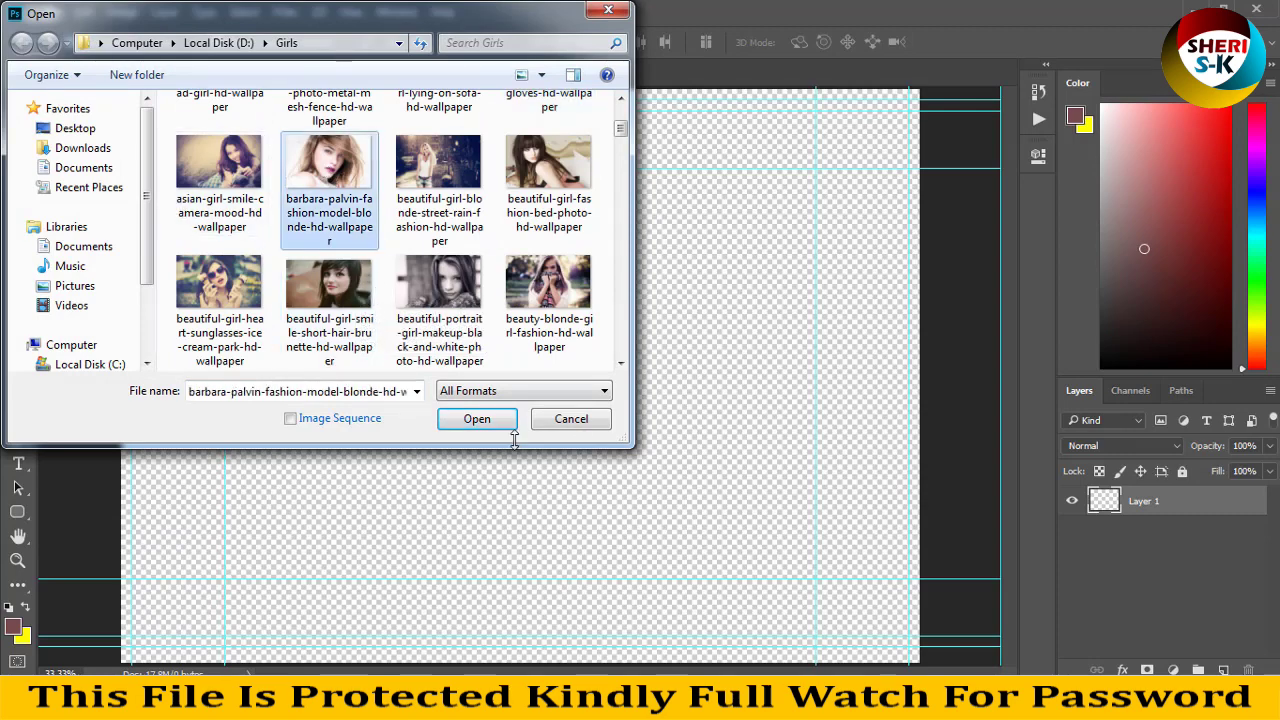
click(550, 240)
click(482, 418)
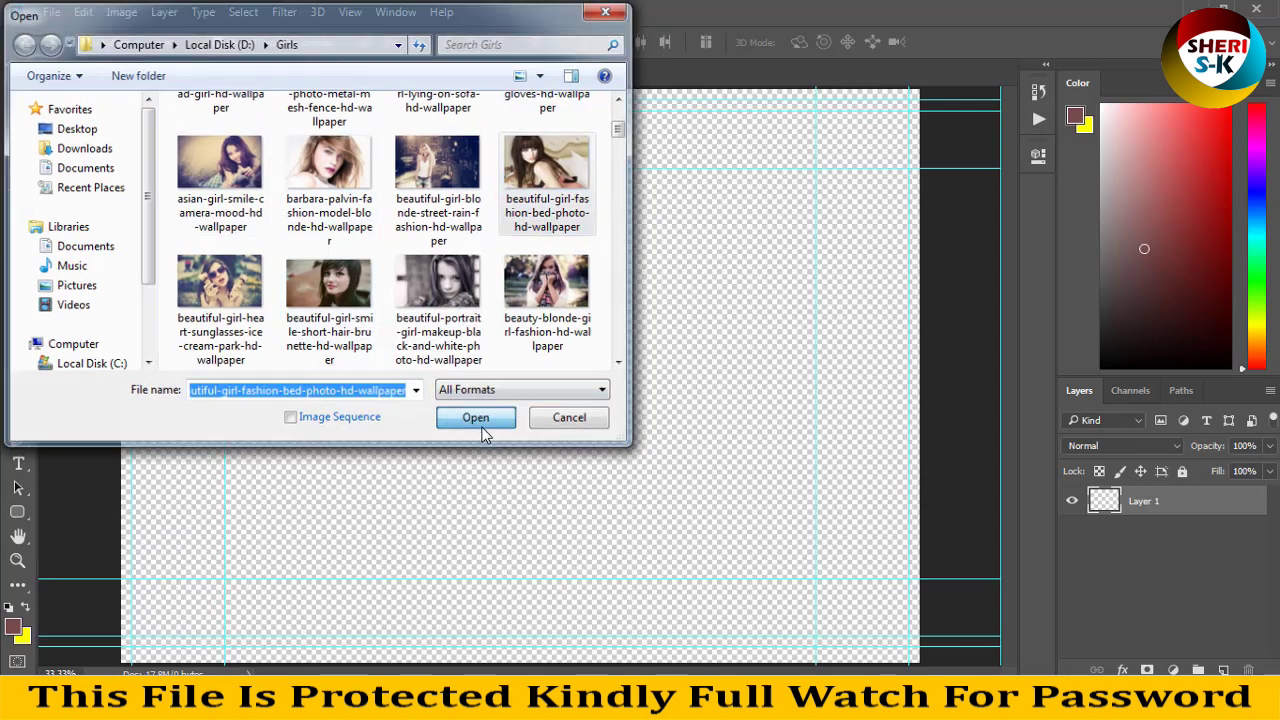
- Float the photo's window and copy the photo onto the Photo_edit-1.psb canvas as a new layer
drag(646, 72, 846, 230)
drag(938, 320, 531, 323)
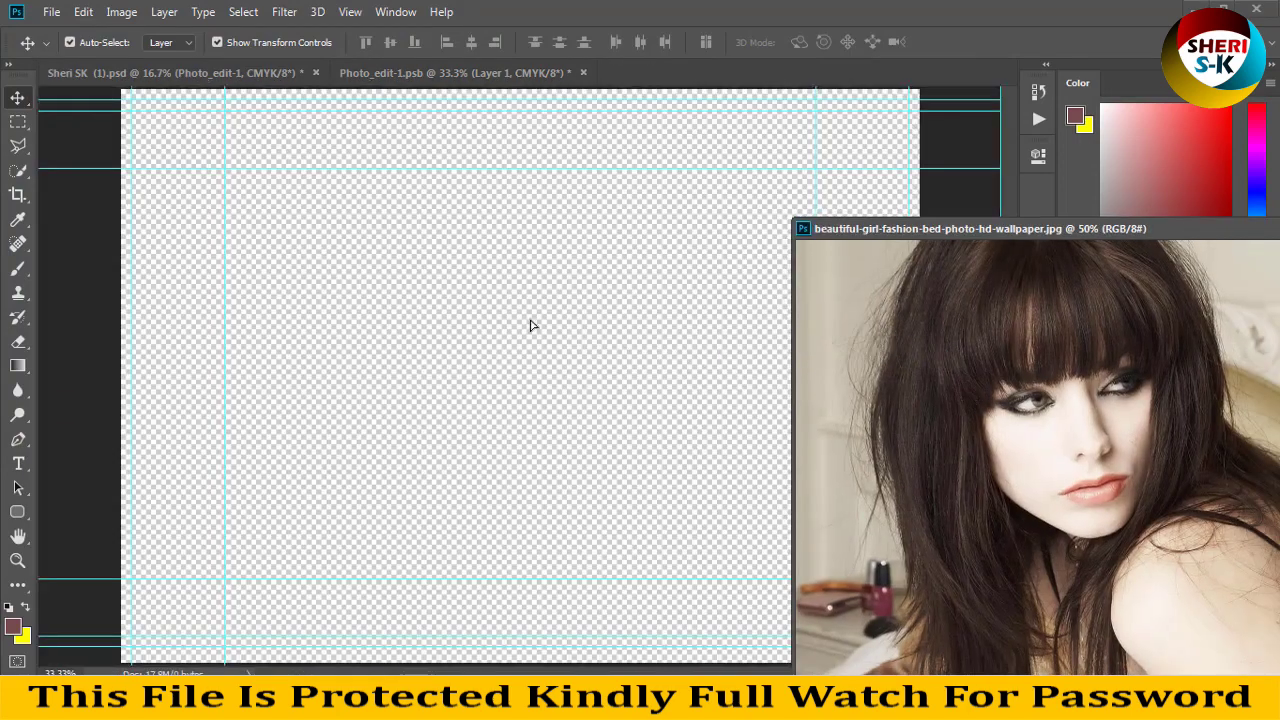
drag(857, 257, 395, 279)
click(1181, 258)
key(ctrl+minus)
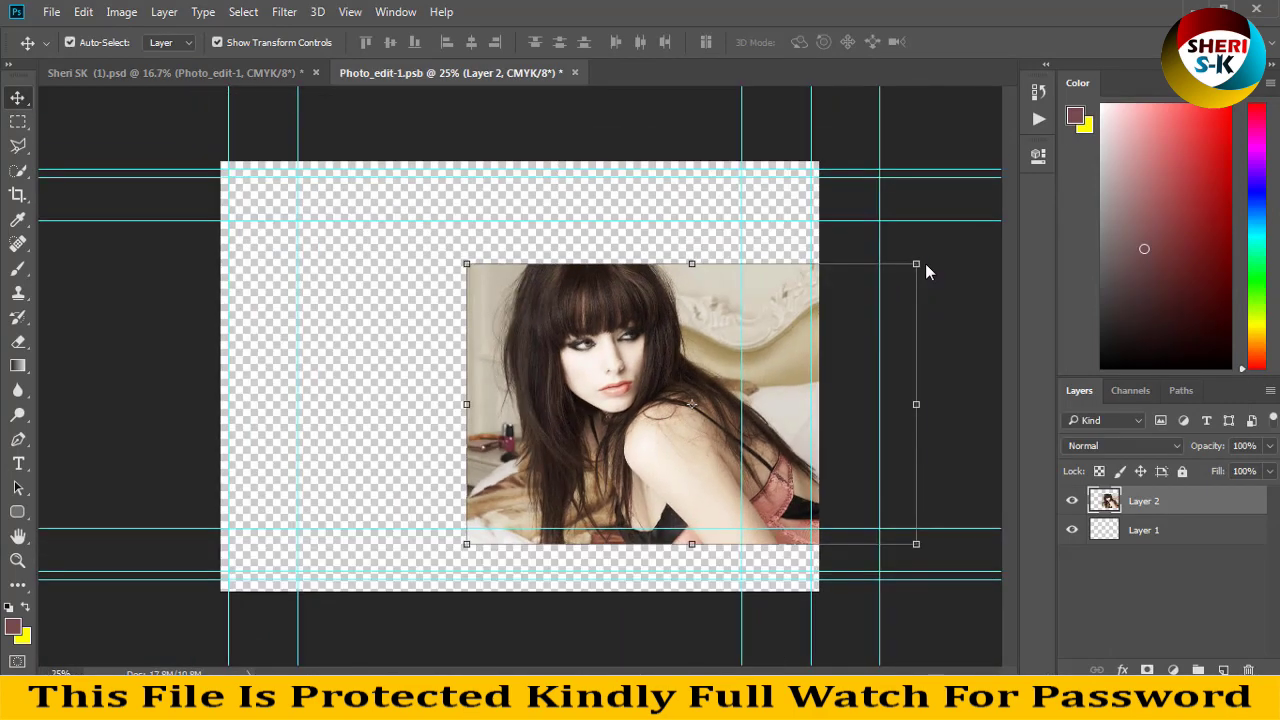
- Scale the photo to about 160% and position it to cover the canvas, saving and closing Photo_edit-1.psb
drag(631, 267, 542, 238)
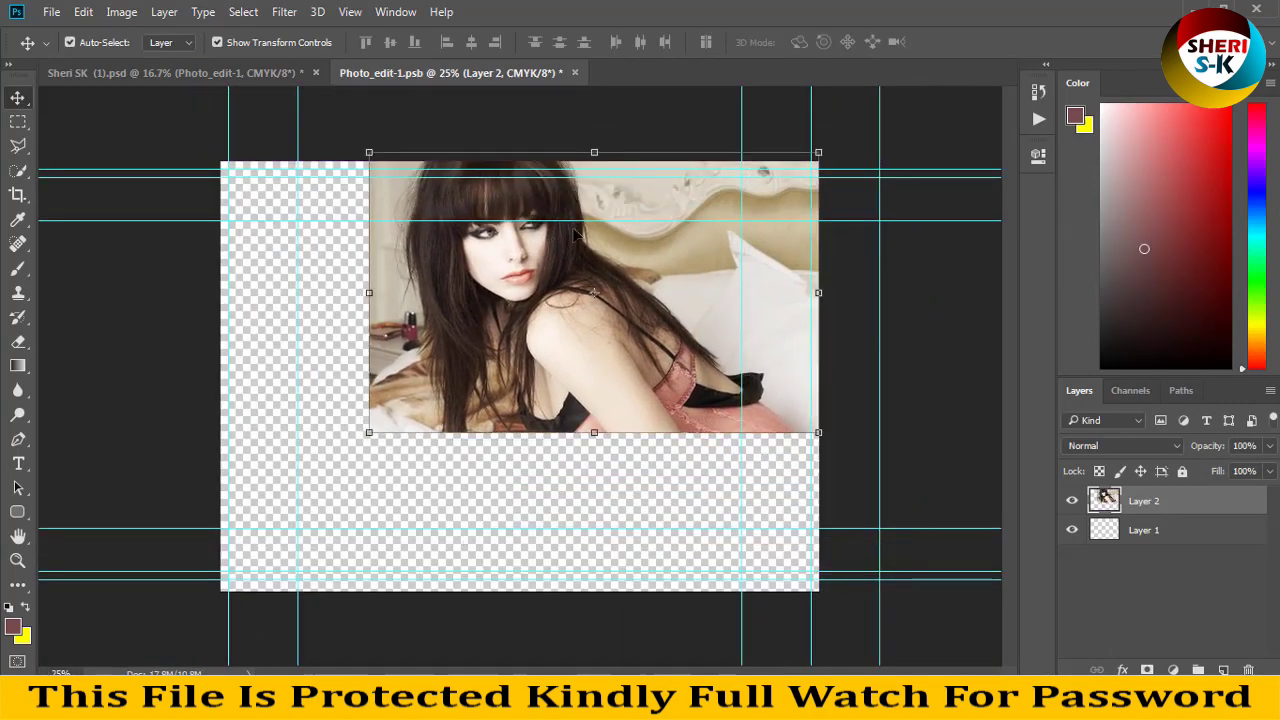
drag(365, 437, 96, 627)
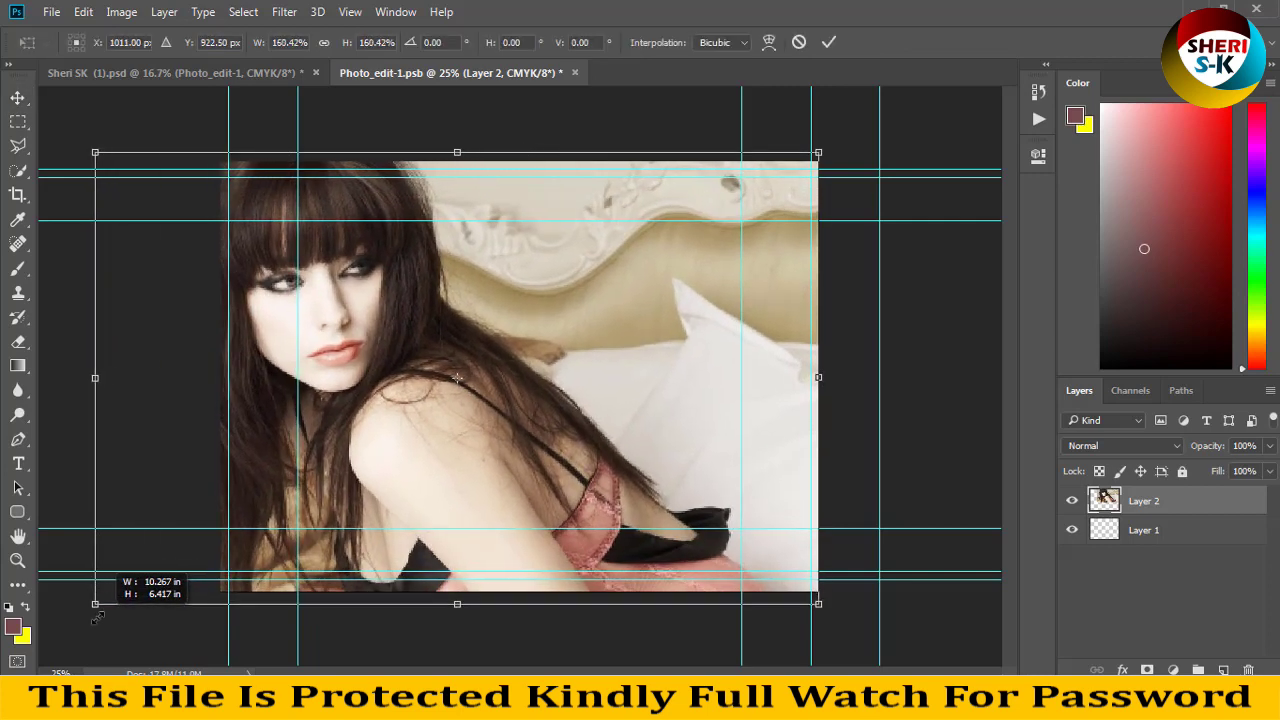
drag(429, 409, 530, 410)
key(Return)
key(ctrl+s)
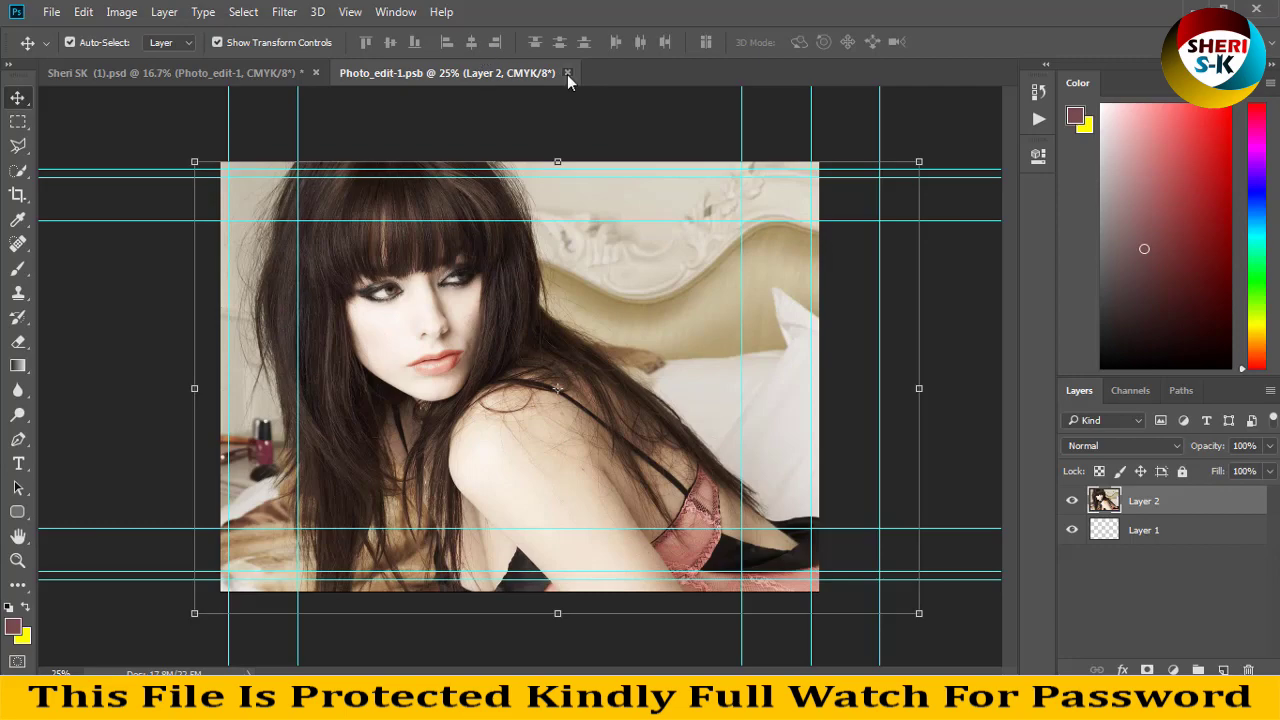
click(567, 73)
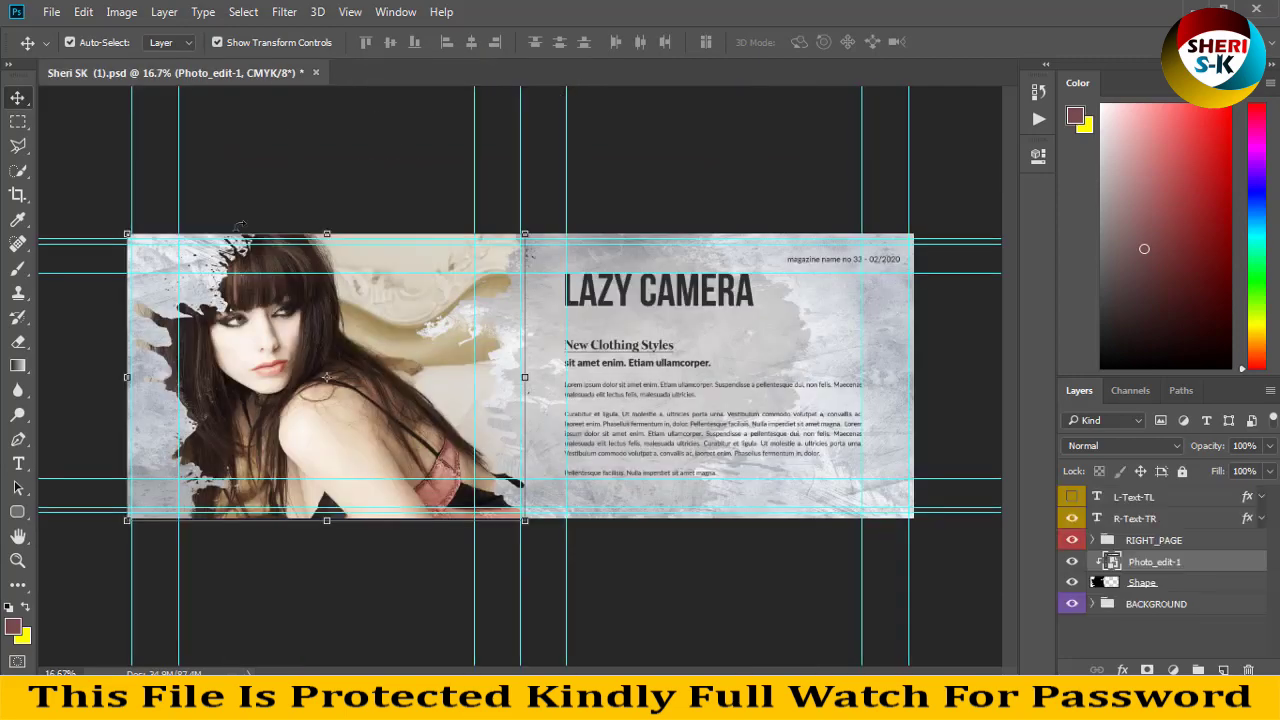
- Inspect the photo inside the grunge shape up close and as a full spread, then select the LAZY CAMERA title
key(ctrl+plus)
key(ctrl+plus)
drag(292, 371, 733, 360)
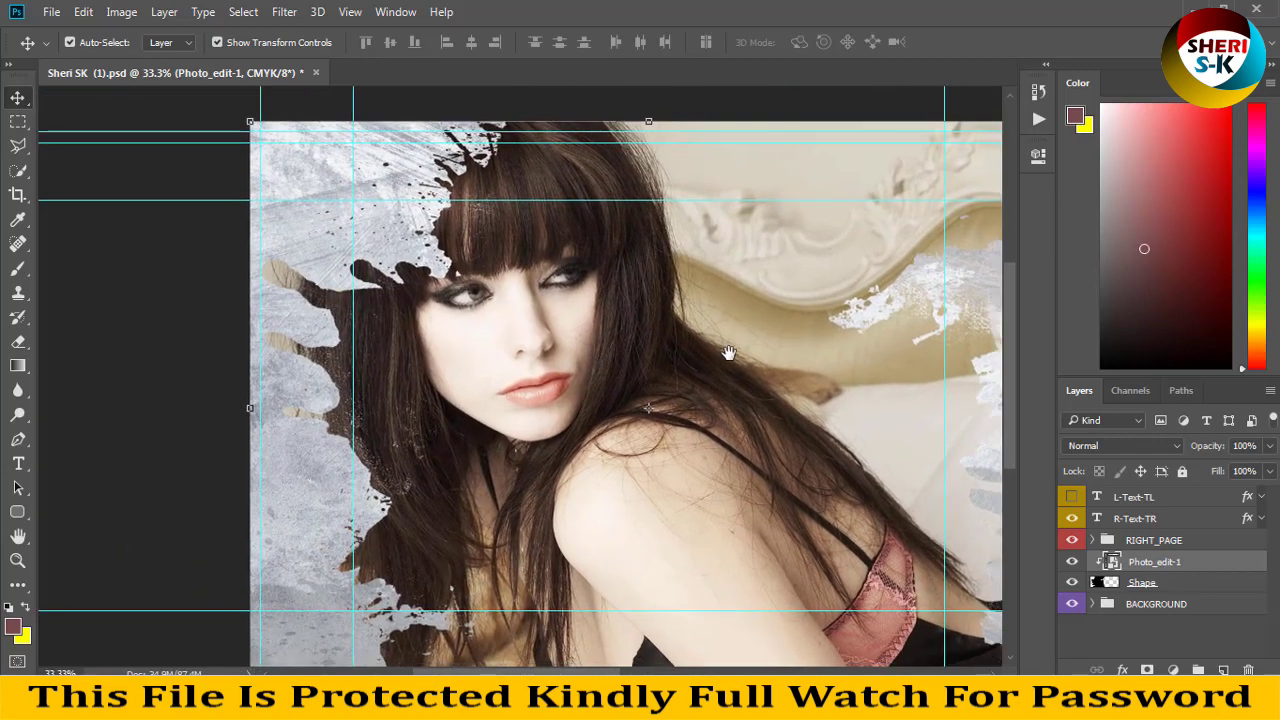
key(ctrl+minus)
key(ctrl+minus)
key(ctrl+minus)
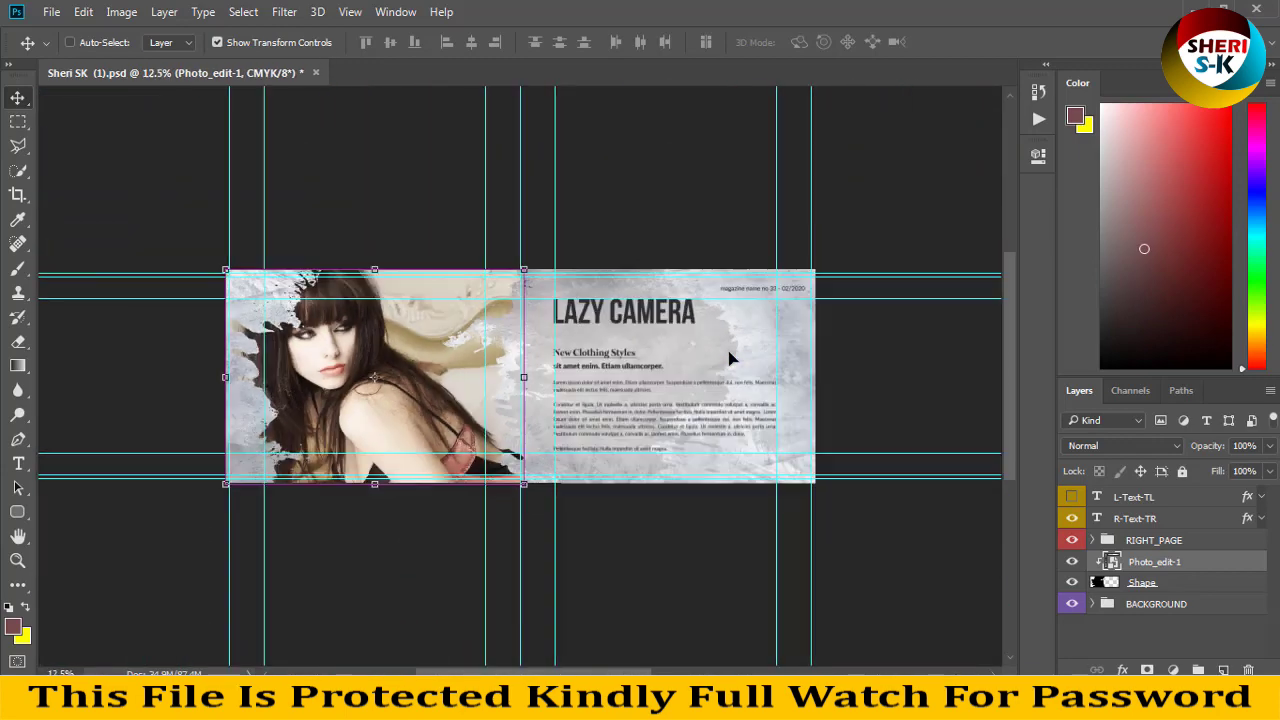
click(610, 325)
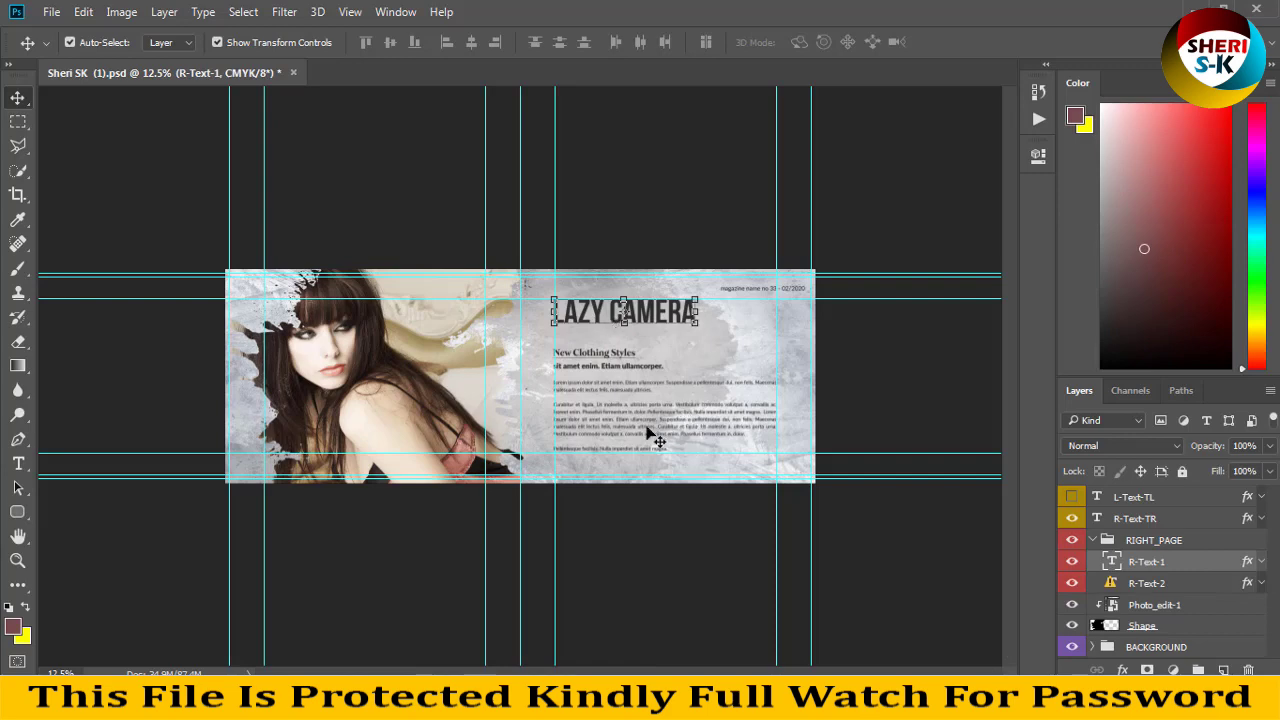
- Close Sheri SK (1).psd without saving, and close the leftover beautiful-girl-fashion-bed-photo-hd-wallpaper image
click(292, 77)
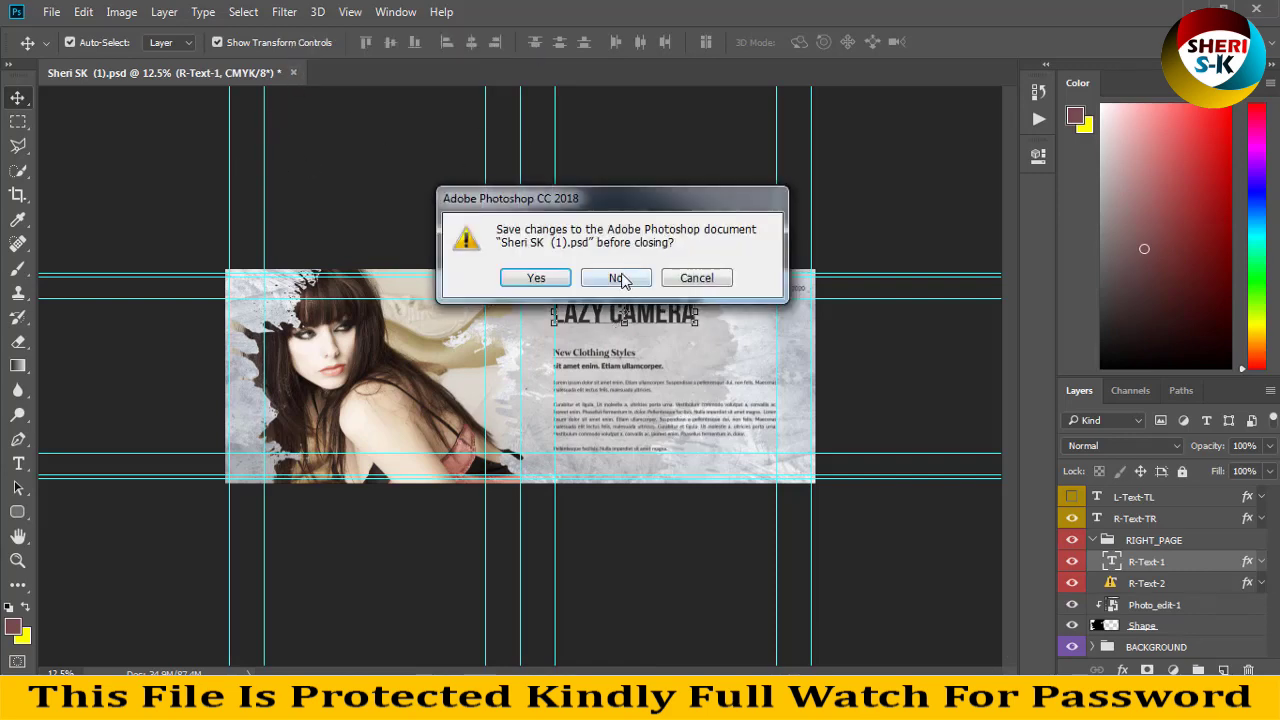
click(620, 278)
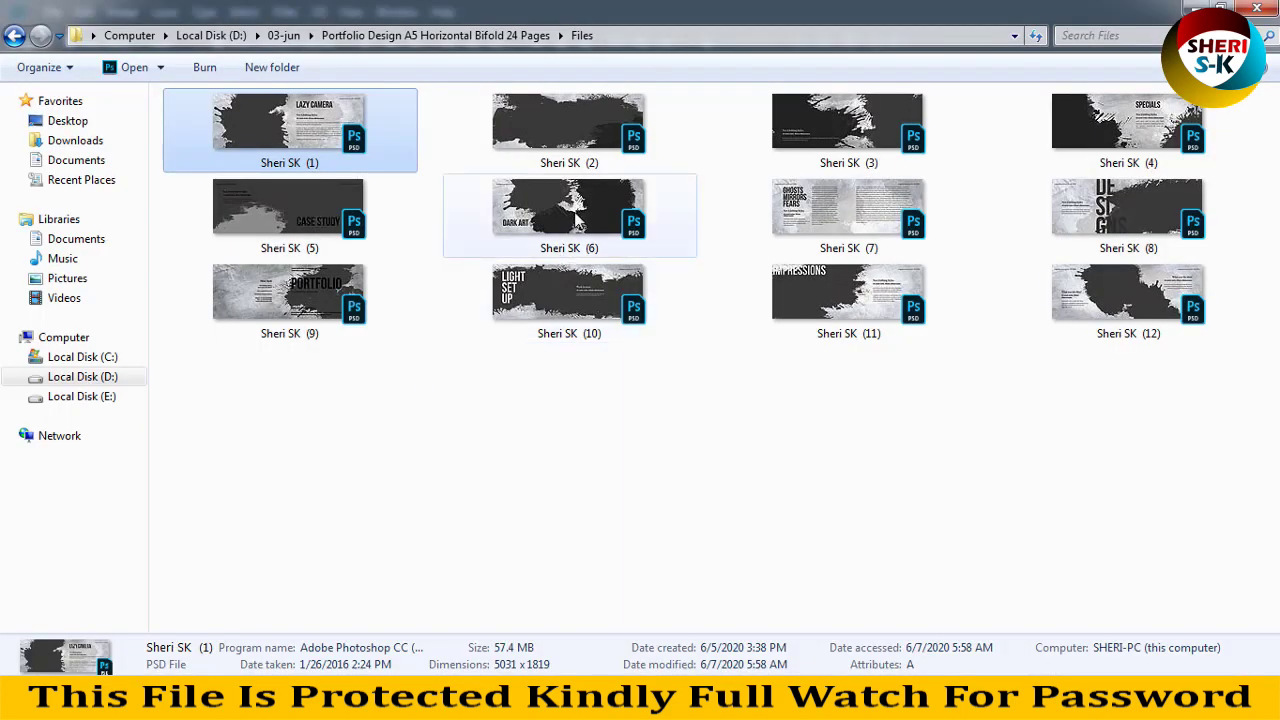
click(603, 203)
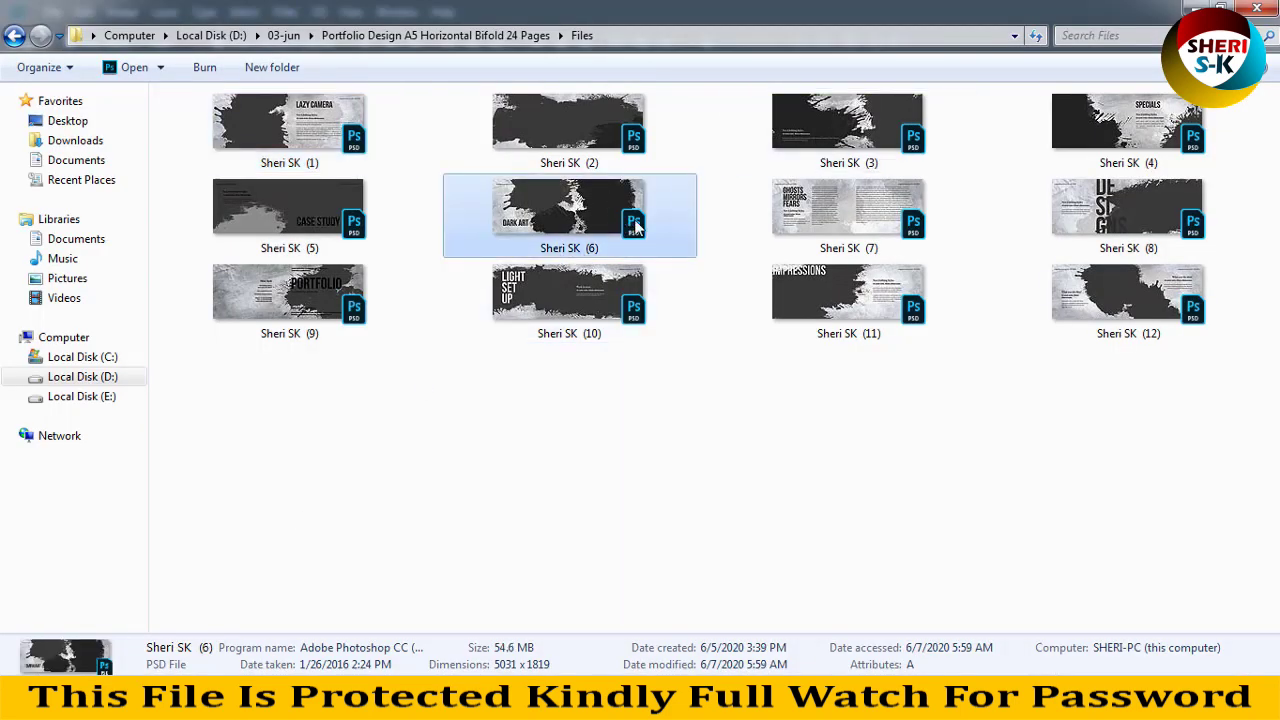
mouse_move(605, 700)
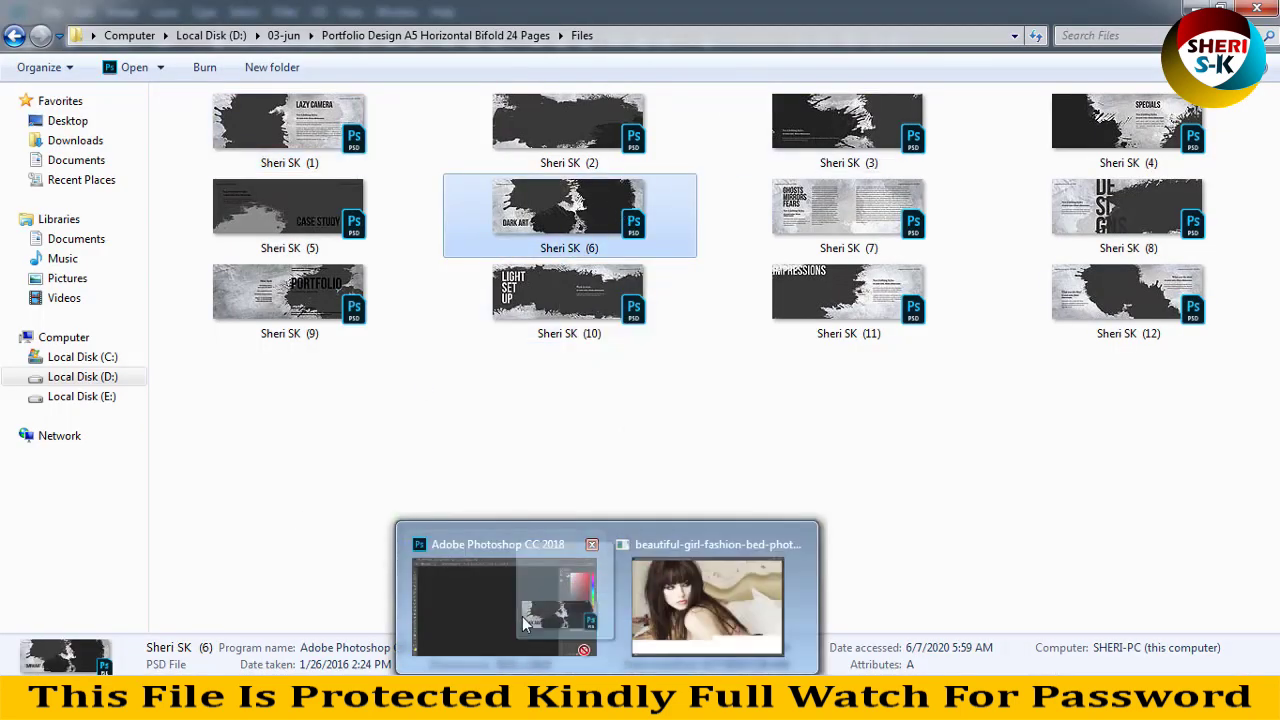
click(599, 603)
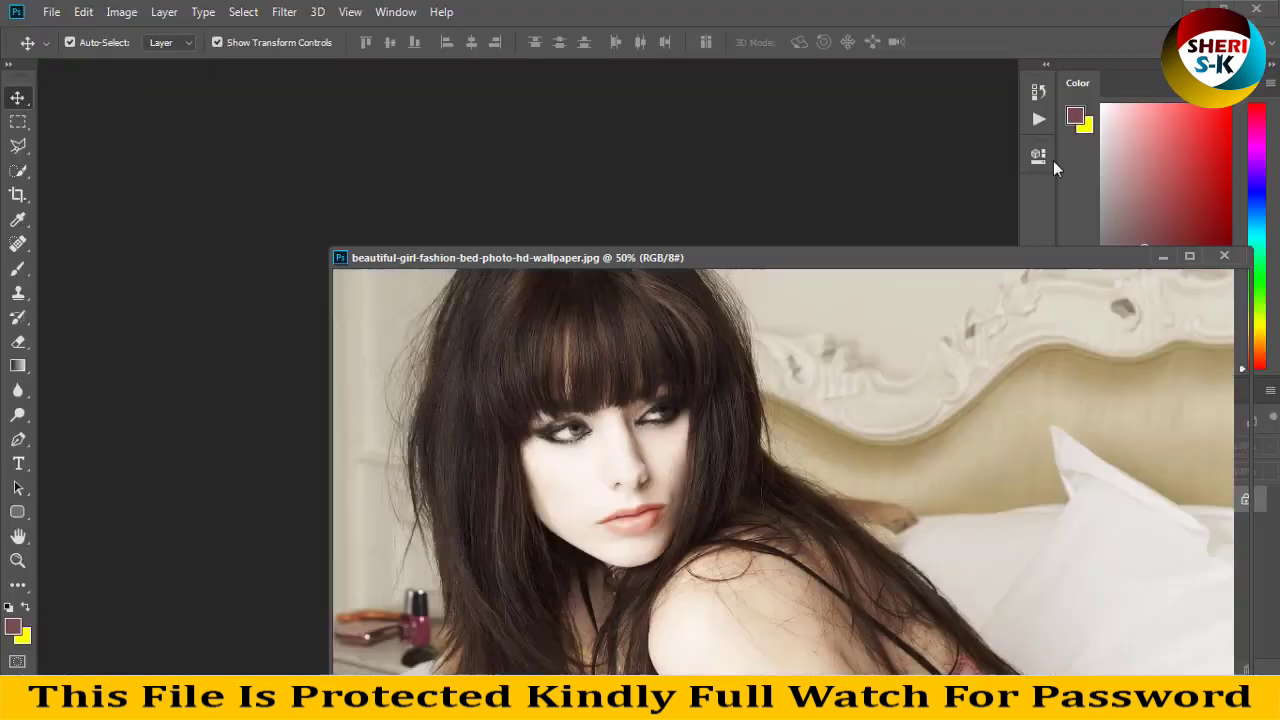
click(1222, 258)
- Open Sheri SK (6) from the Files folder in Photoshop and select the LEFT_PAGE group
click(1199, 7)
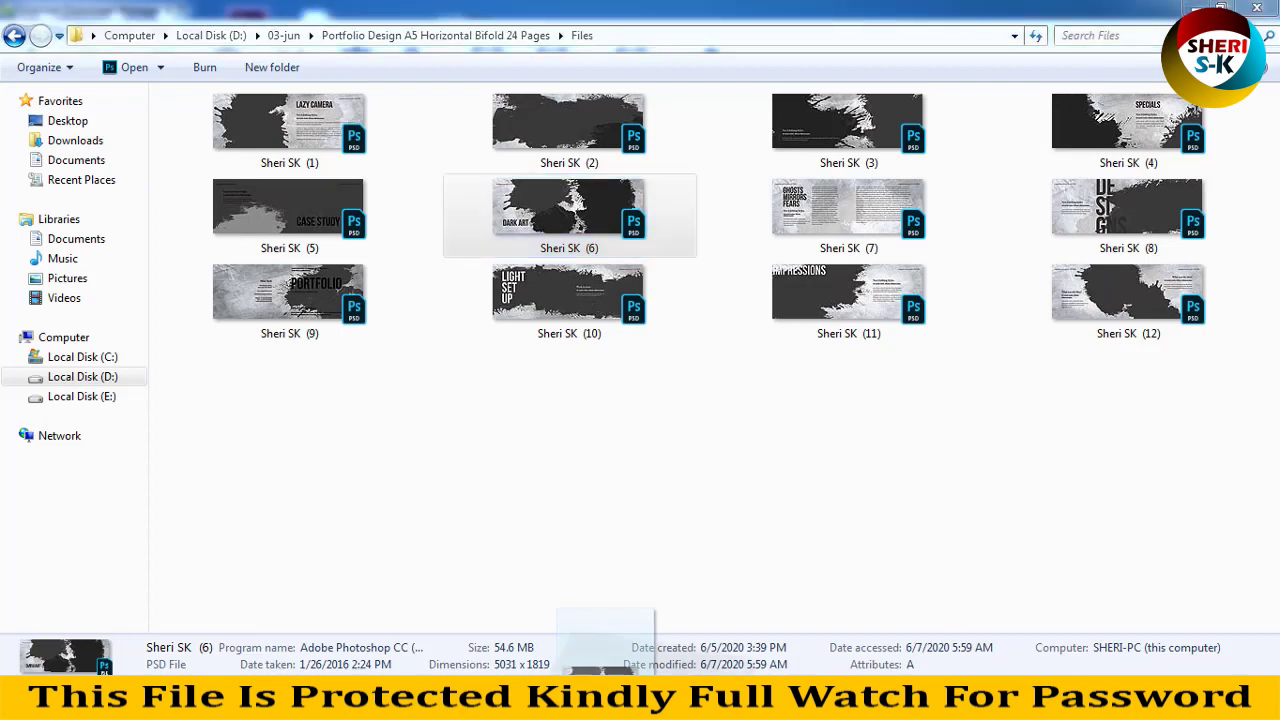
click(605, 700)
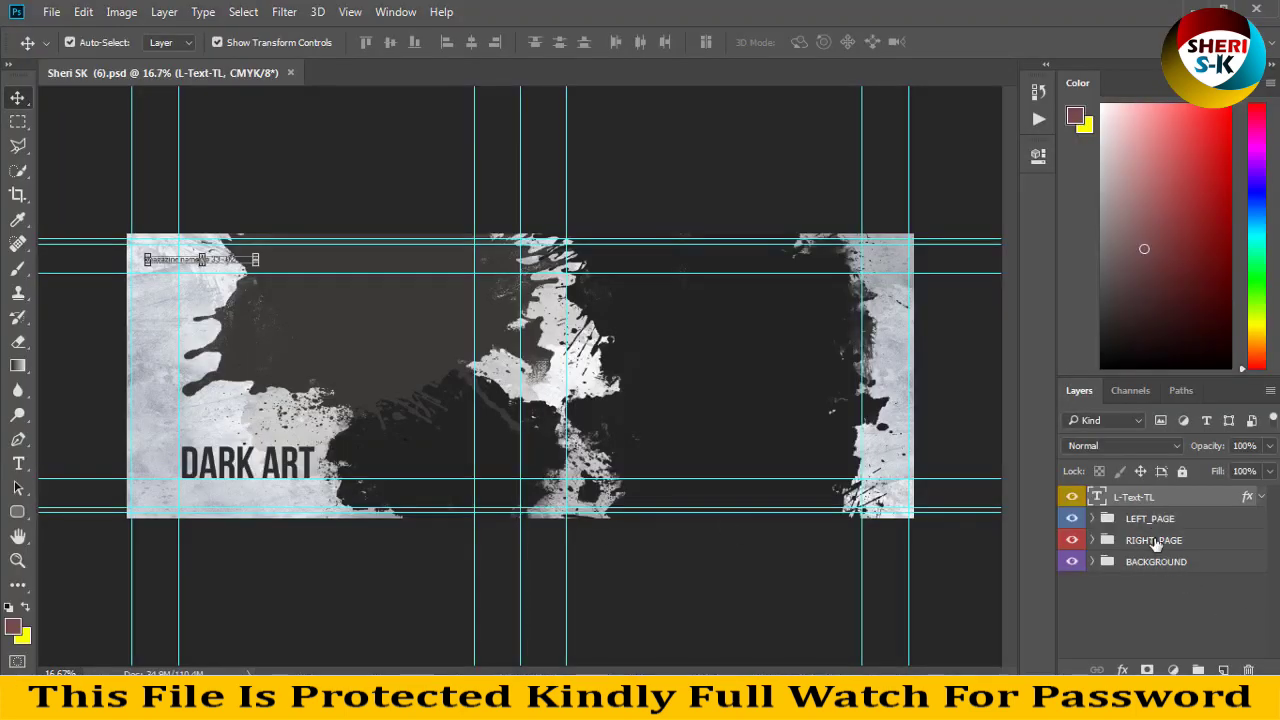
click(1157, 543)
click(1150, 518)
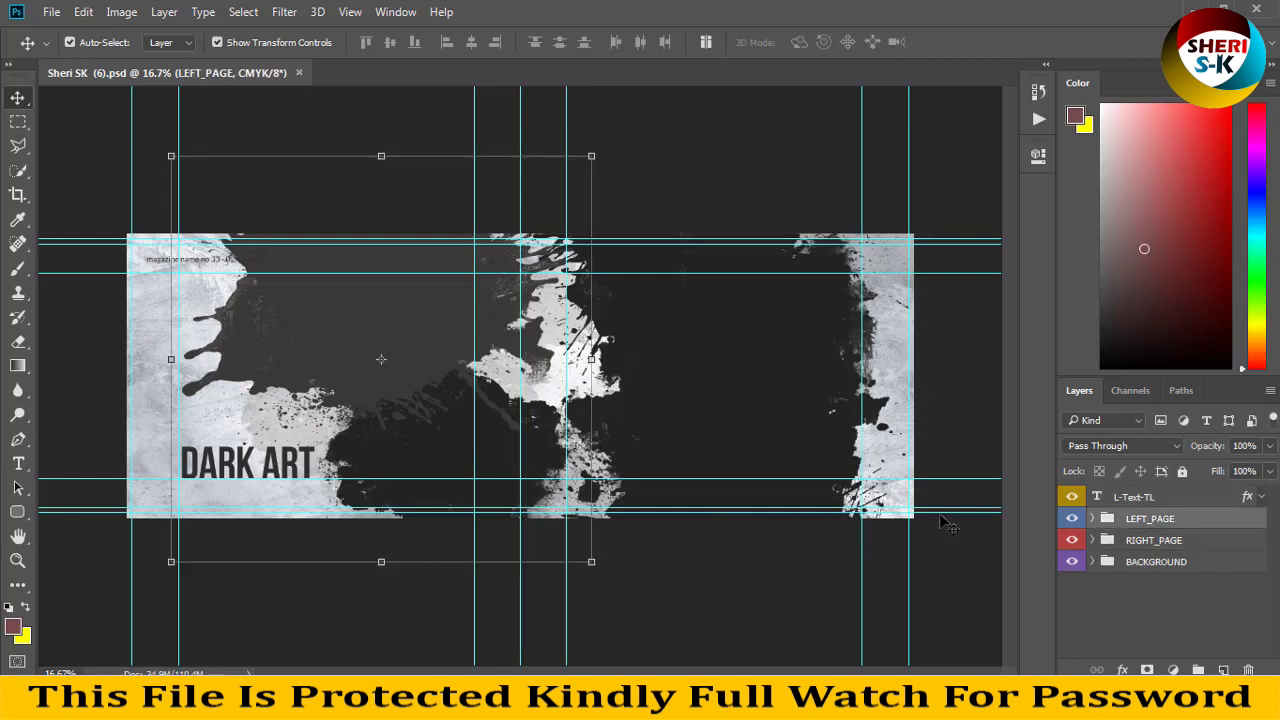
- Toggle the visibility of the LEFT_PAGE and RIGHT_PAGE groups to compare them, leaving only LEFT_PAGE hidden
click(1073, 518)
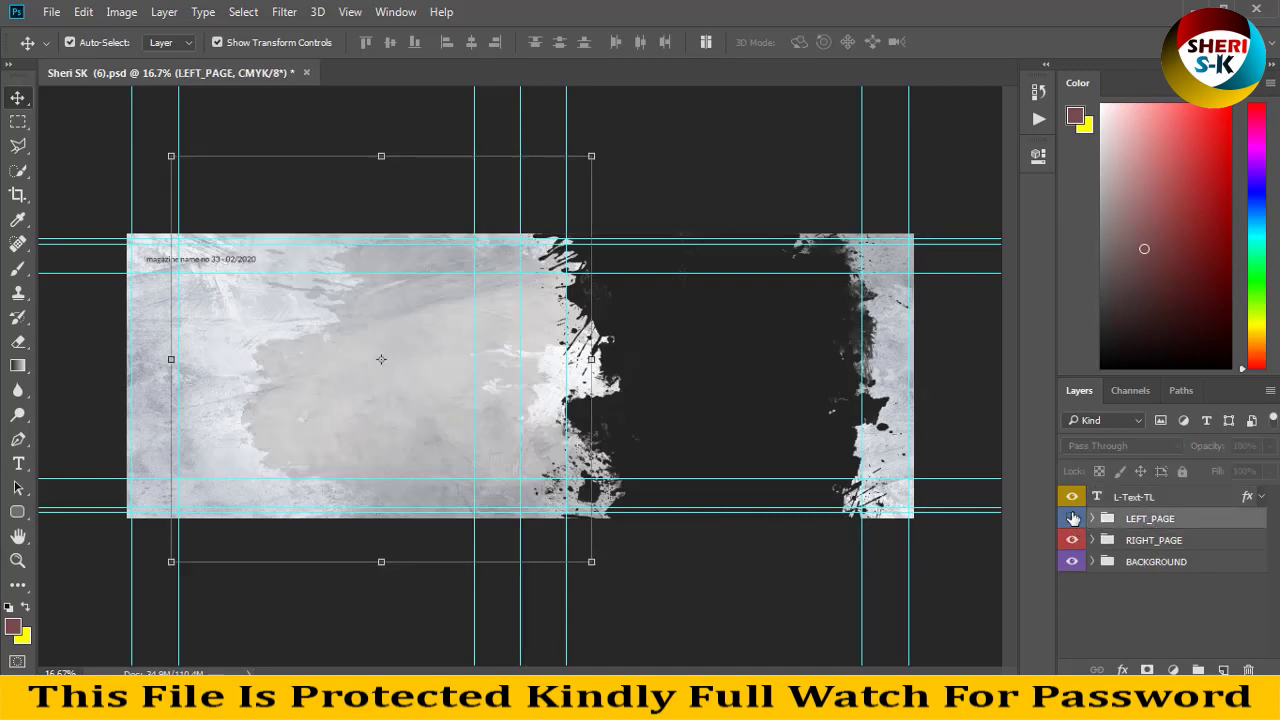
click(1072, 518)
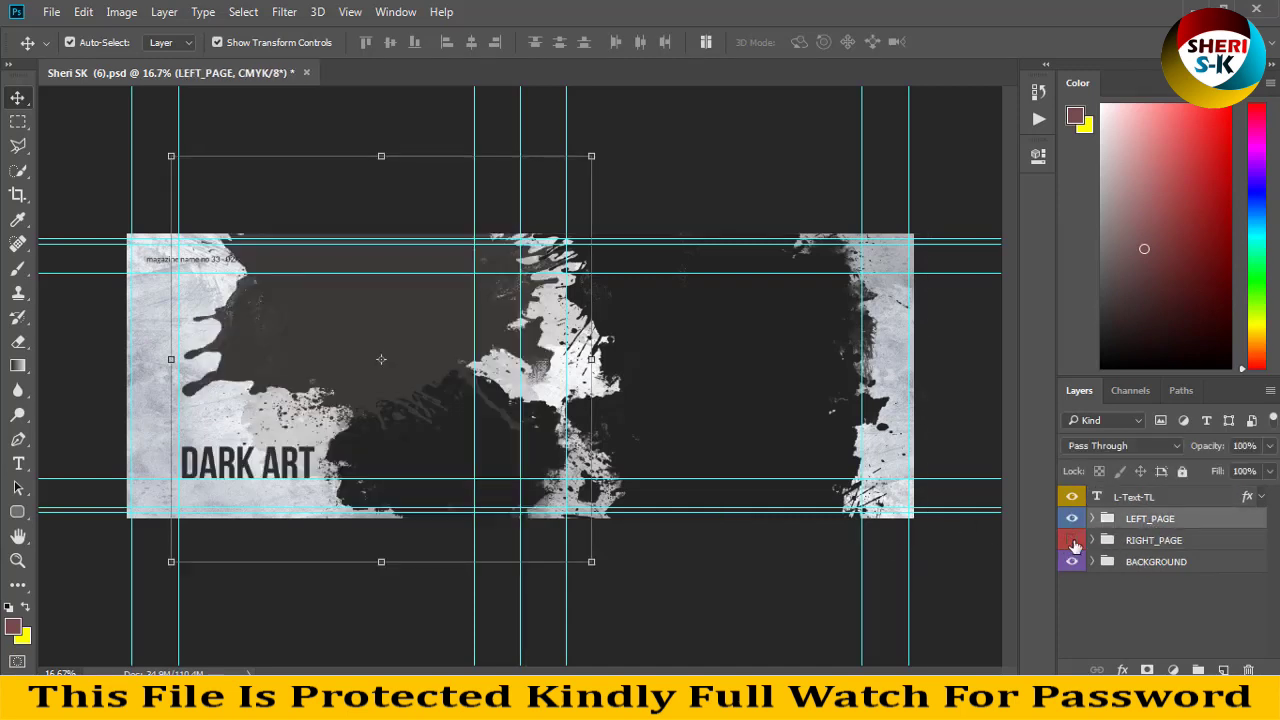
click(1073, 542)
click(1073, 541)
click(1072, 518)
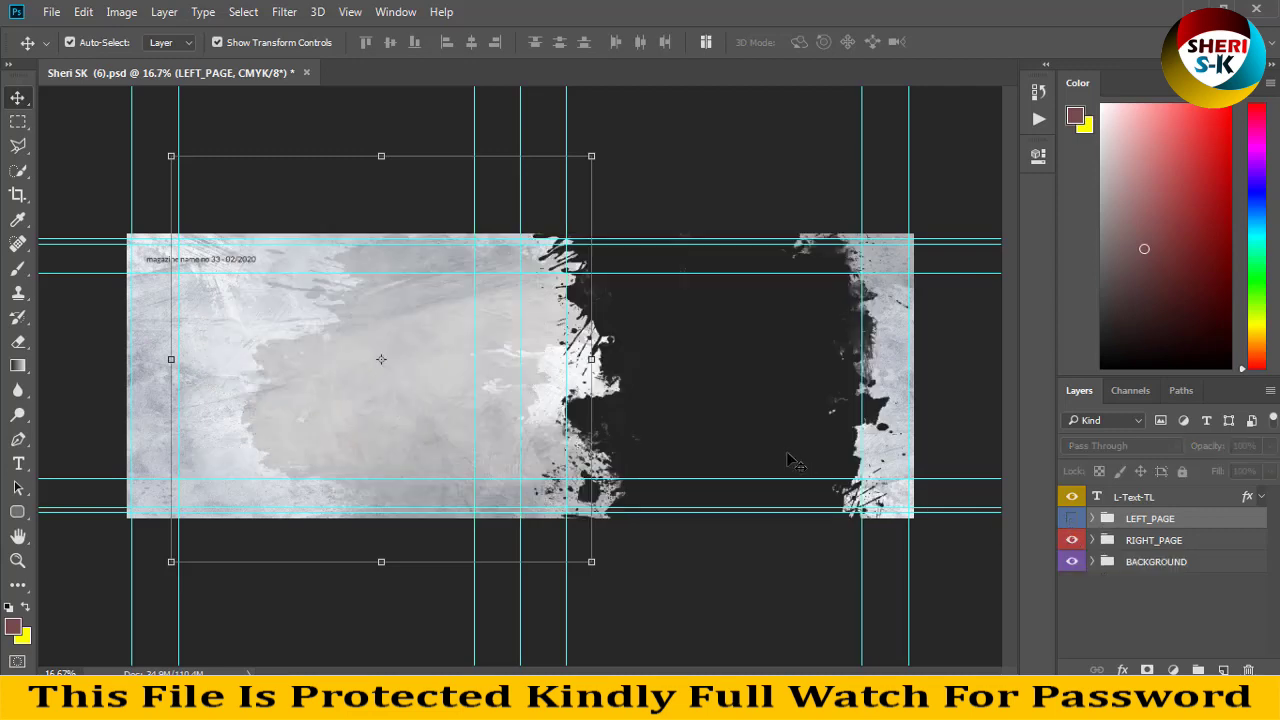
- Open the contents of the right page's Photo_edit-3 smart object, add an empty layer and delete the dark placeholder layer
click(800, 463)
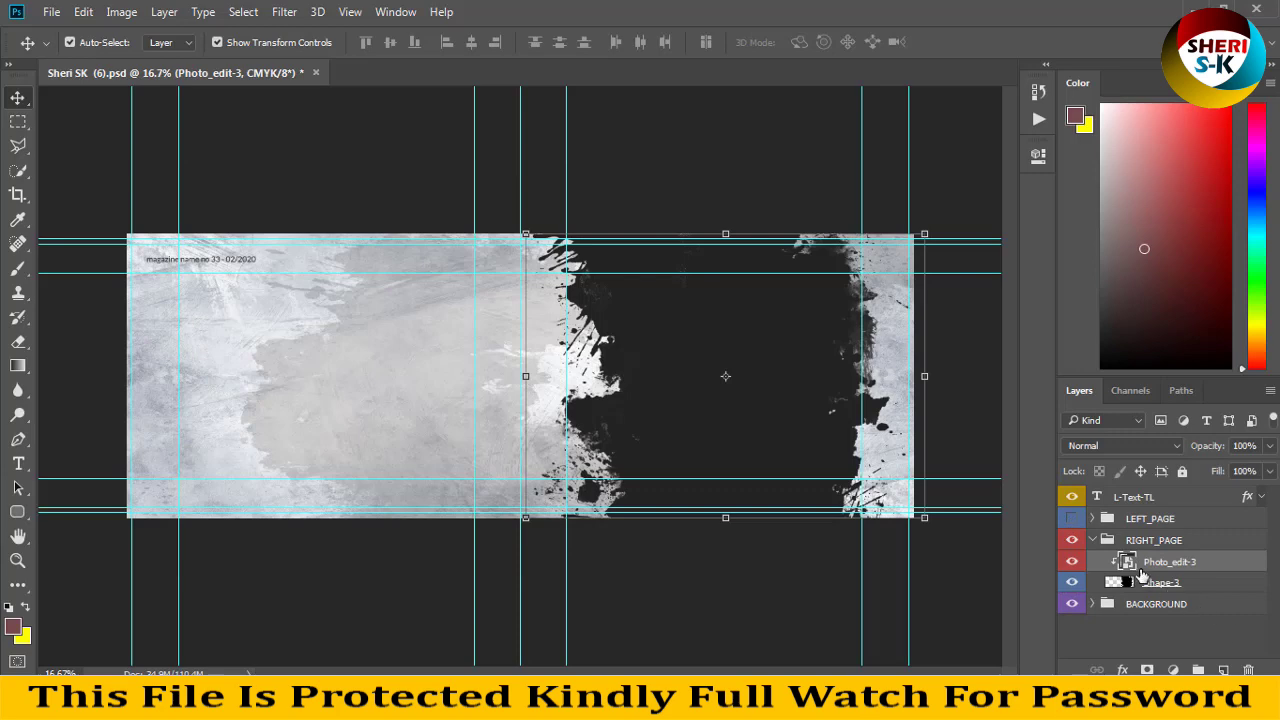
double_click(1127, 563)
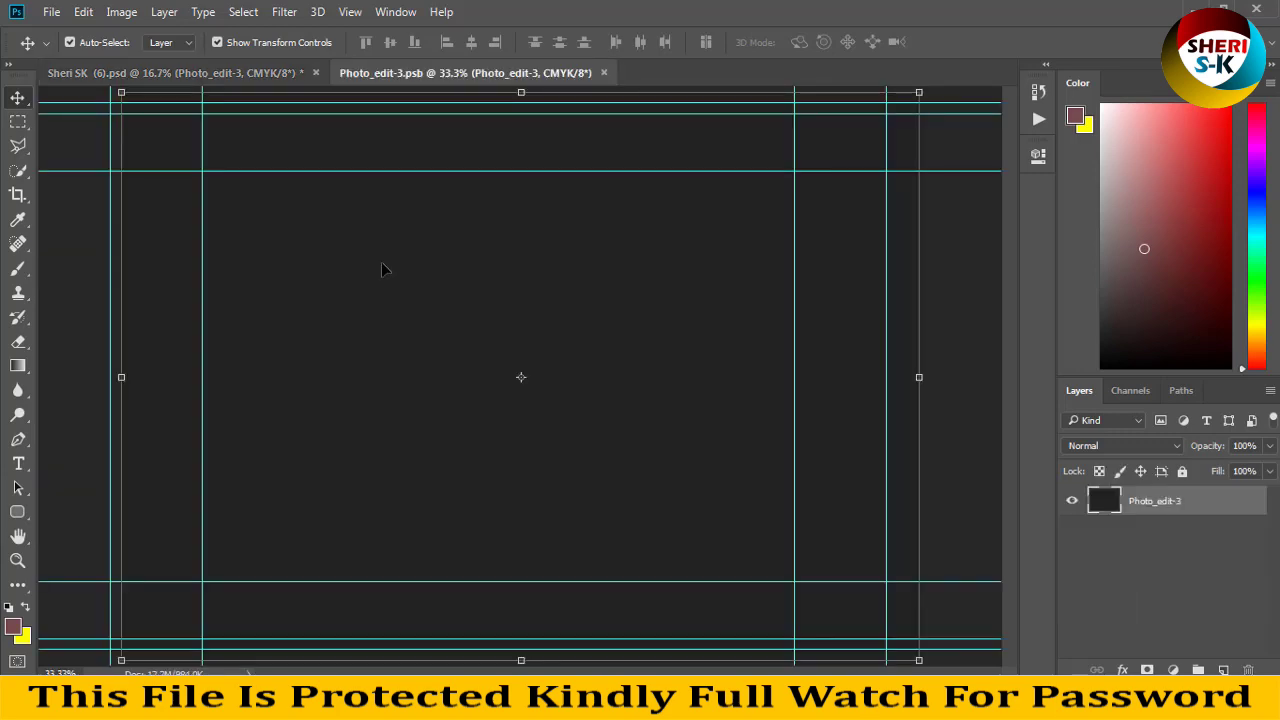
click(1223, 669)
click(1140, 530)
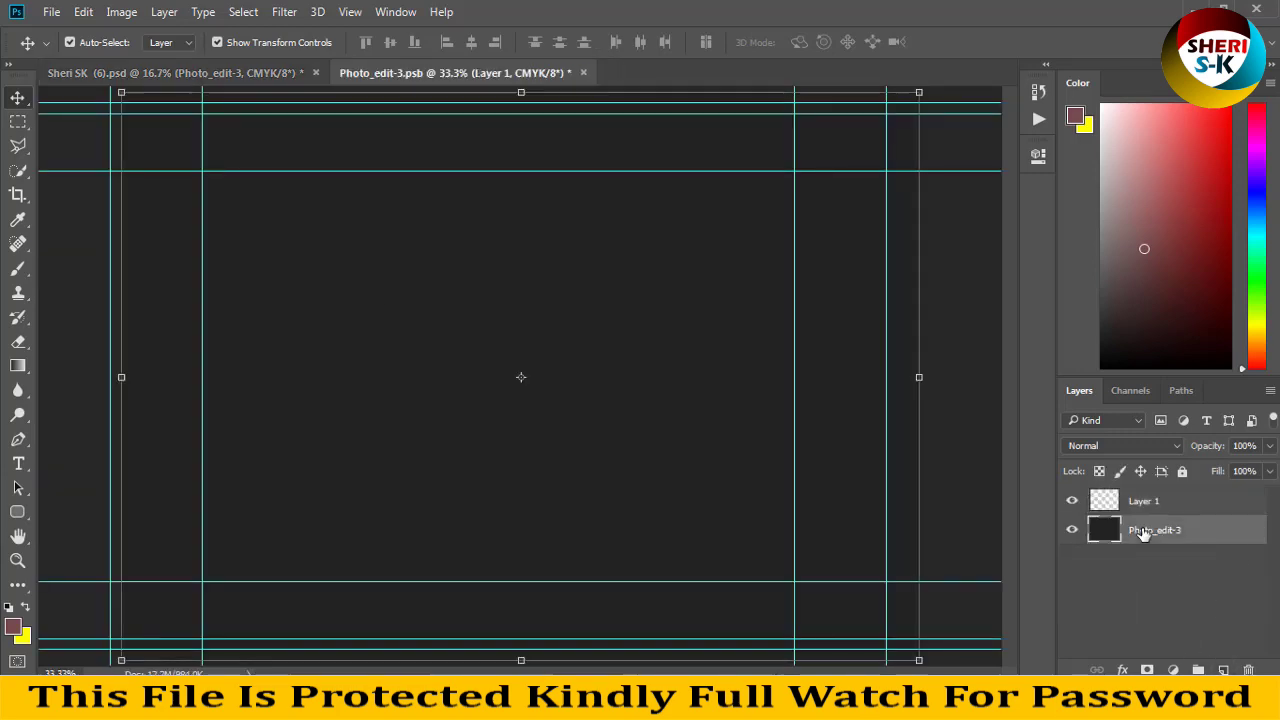
key(Delete)
- Open the blonde-girl-awesome-tattoos-hd-wallpaper image from the Girls folder
click(55, 13)
click(62, 50)
click(483, 249)
scroll(483, 249, down, 5)
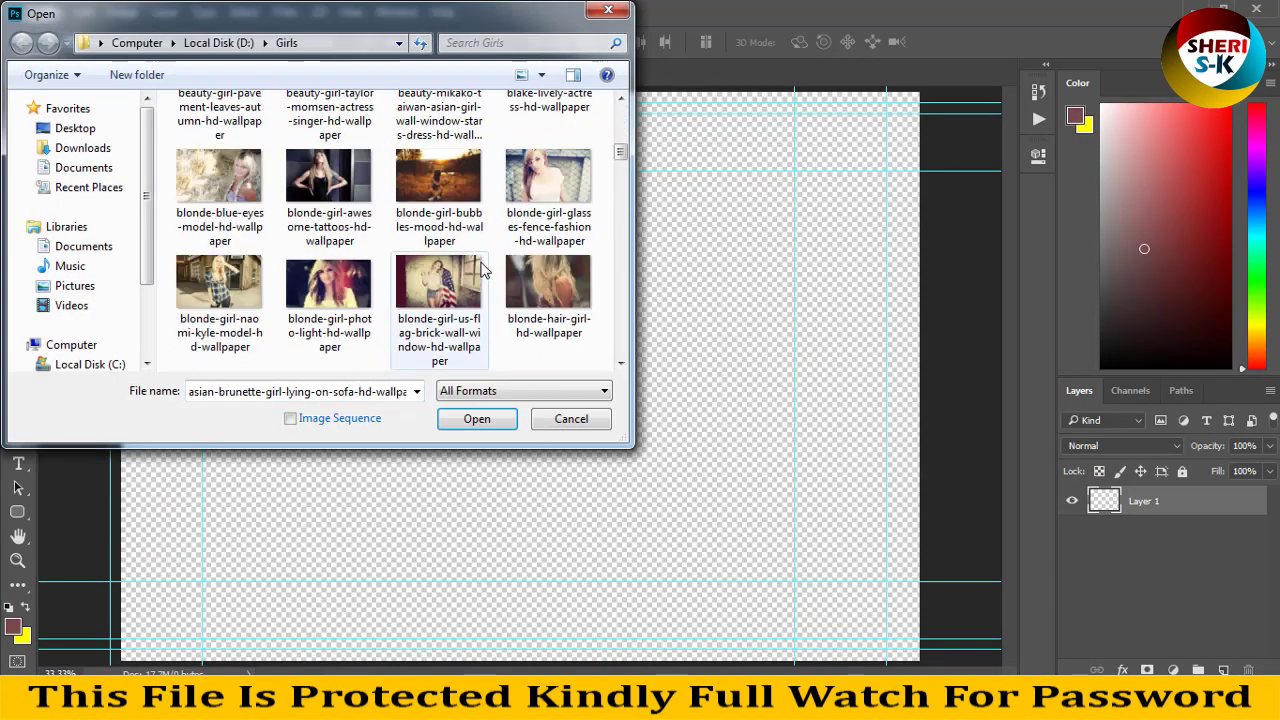
click(460, 210)
click(325, 230)
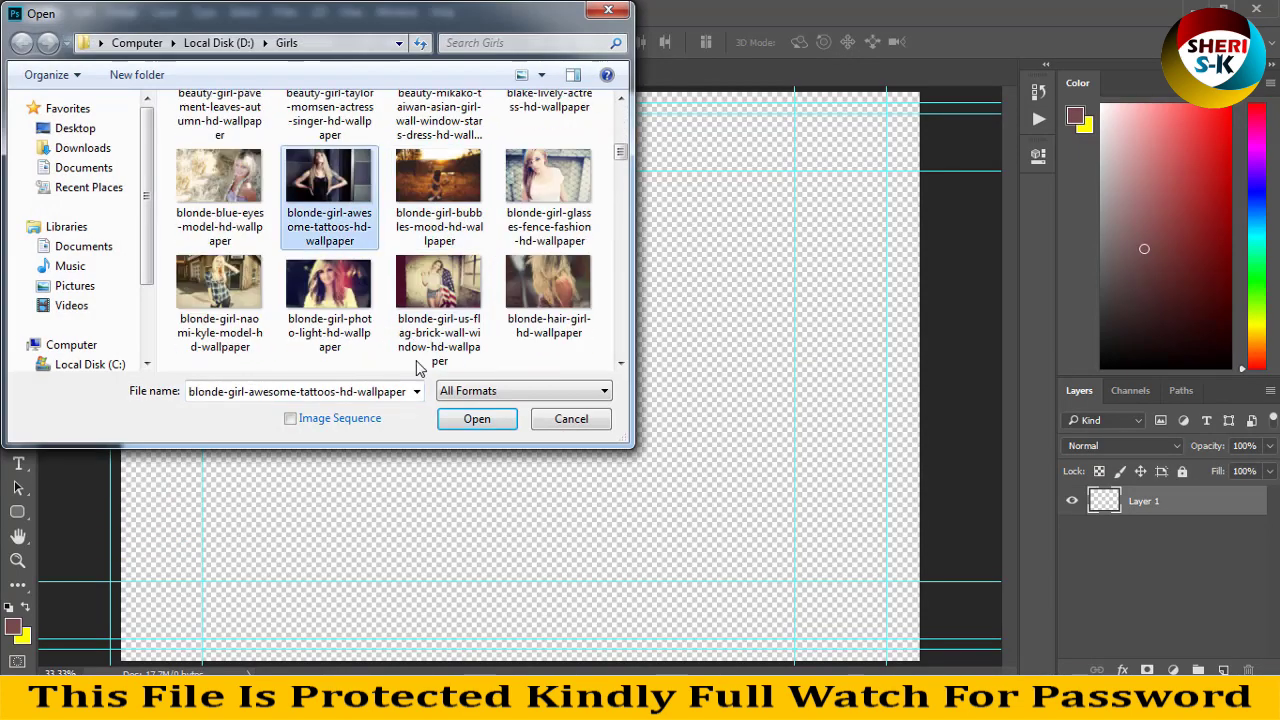
click(446, 420)
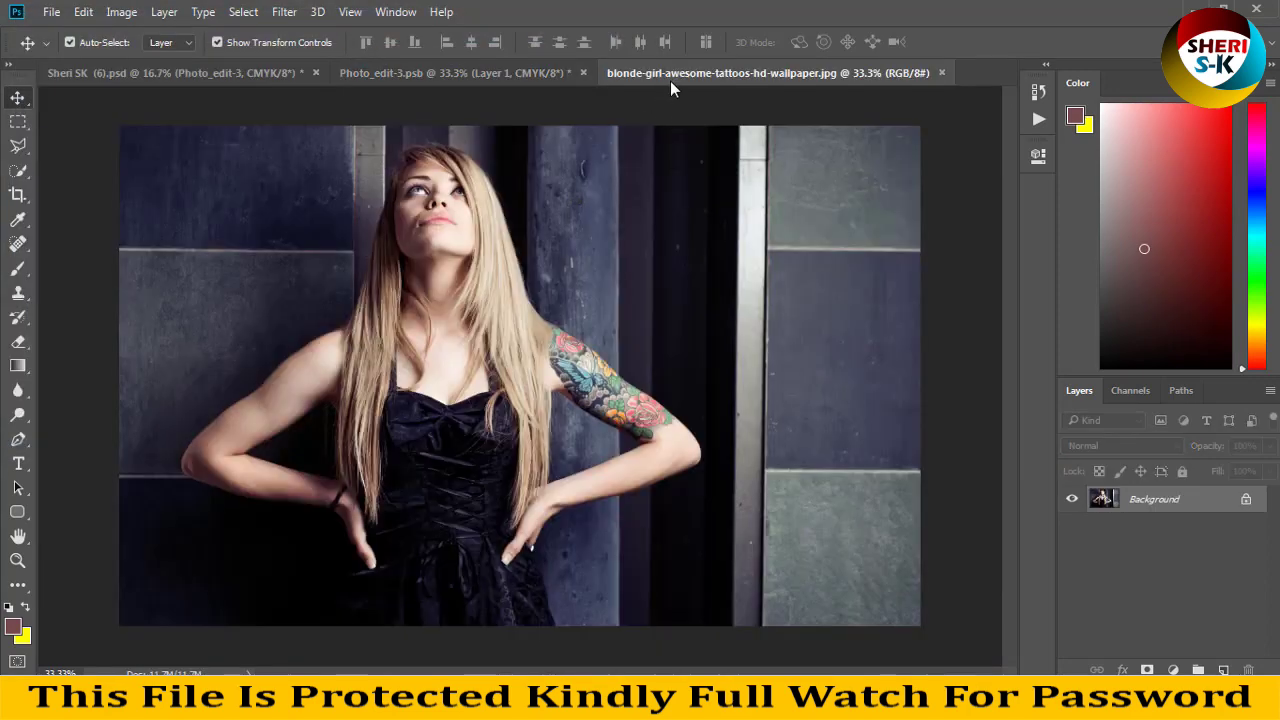
- Copy the tattoo girl photo into Photo_edit-3.psb as a new layer, close the source image and align the photo with the canvas's upper part
drag(670, 82, 760, 140)
drag(856, 318, 263, 297)
drag(1232, 156, 554, 260)
click(650, 296)
drag(663, 287, 714, 217)
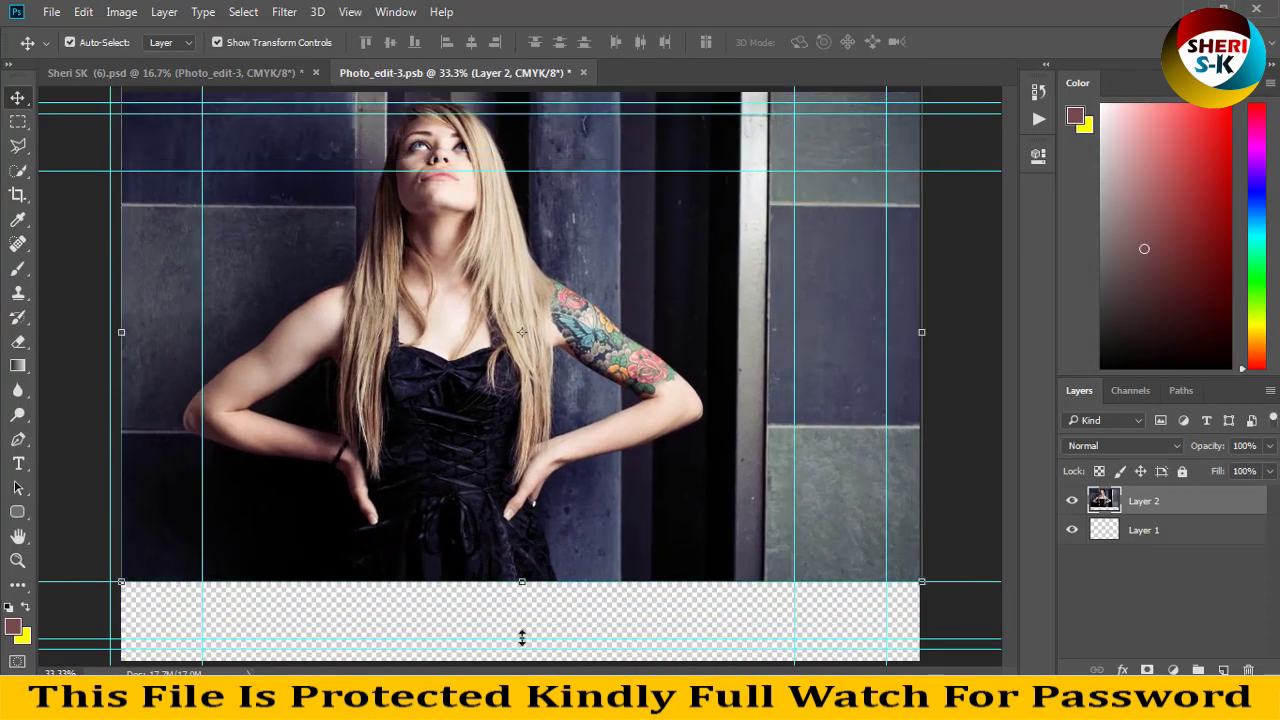
- Stretch the photo layer to about 115% width and 120% height so it covers the whole Photo_edit-3 canvas
drag(527, 588, 528, 660)
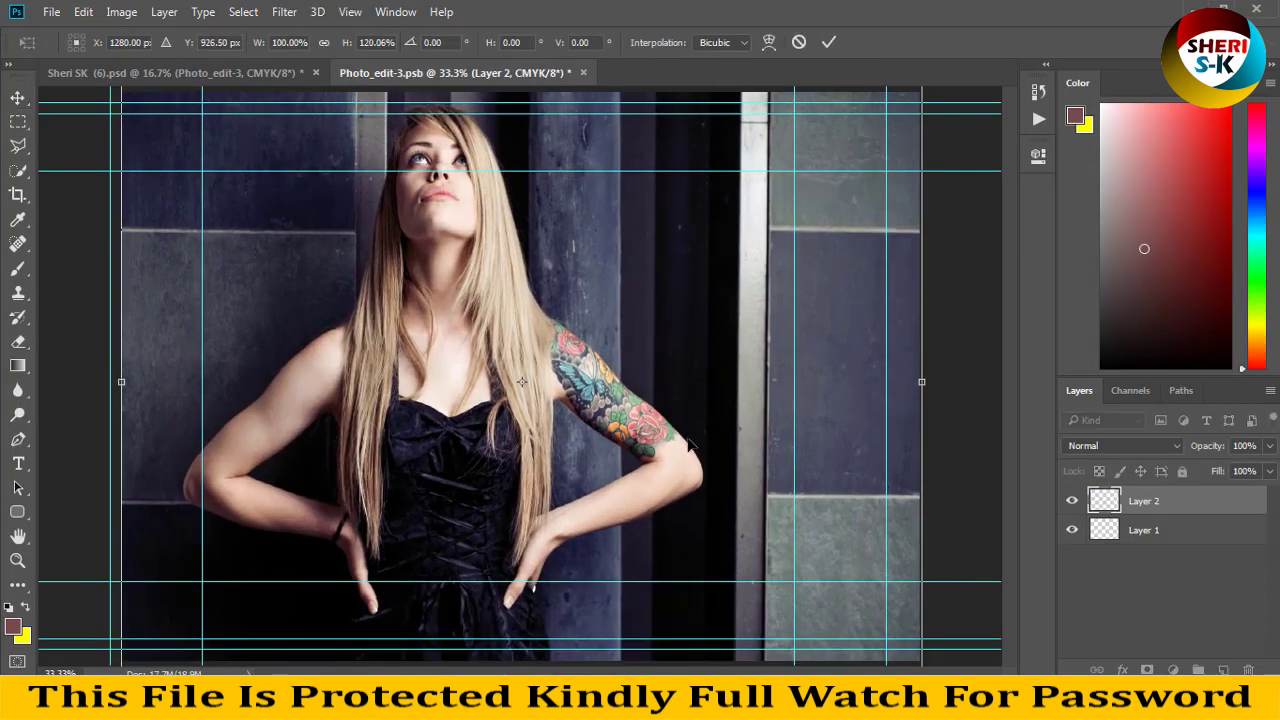
drag(922, 382, 999, 381)
drag(116, 388, 81, 382)
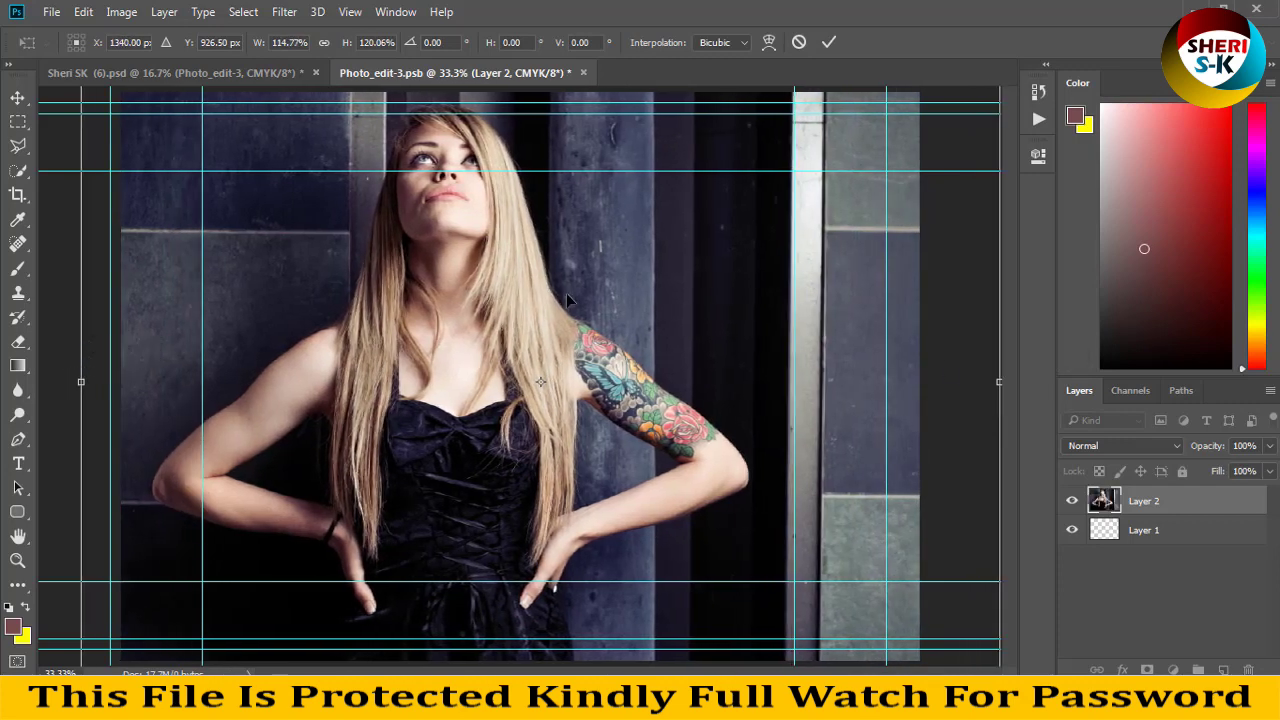
- Apply the transform, save and close Photo_edit-3.psb, and deselect all layers in Sheri SK (6).psd
key(ctrl+s)
click(550, 279)
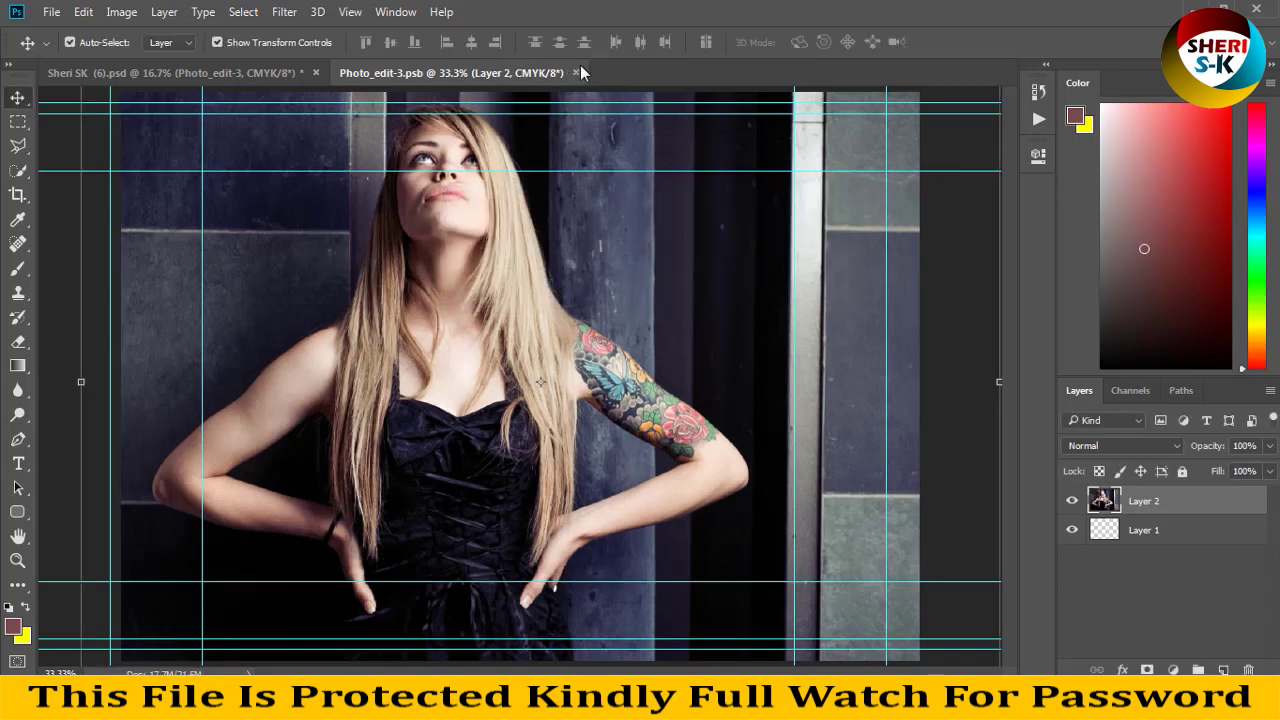
click(576, 73)
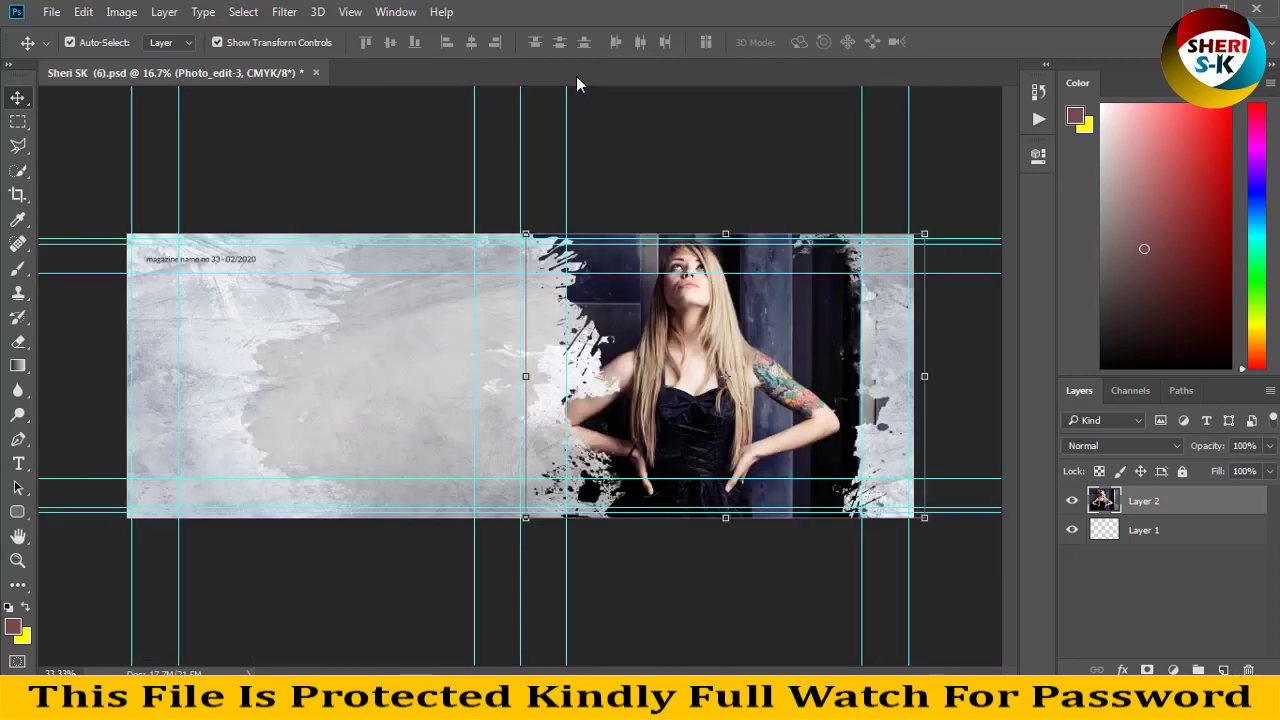
click(685, 218)
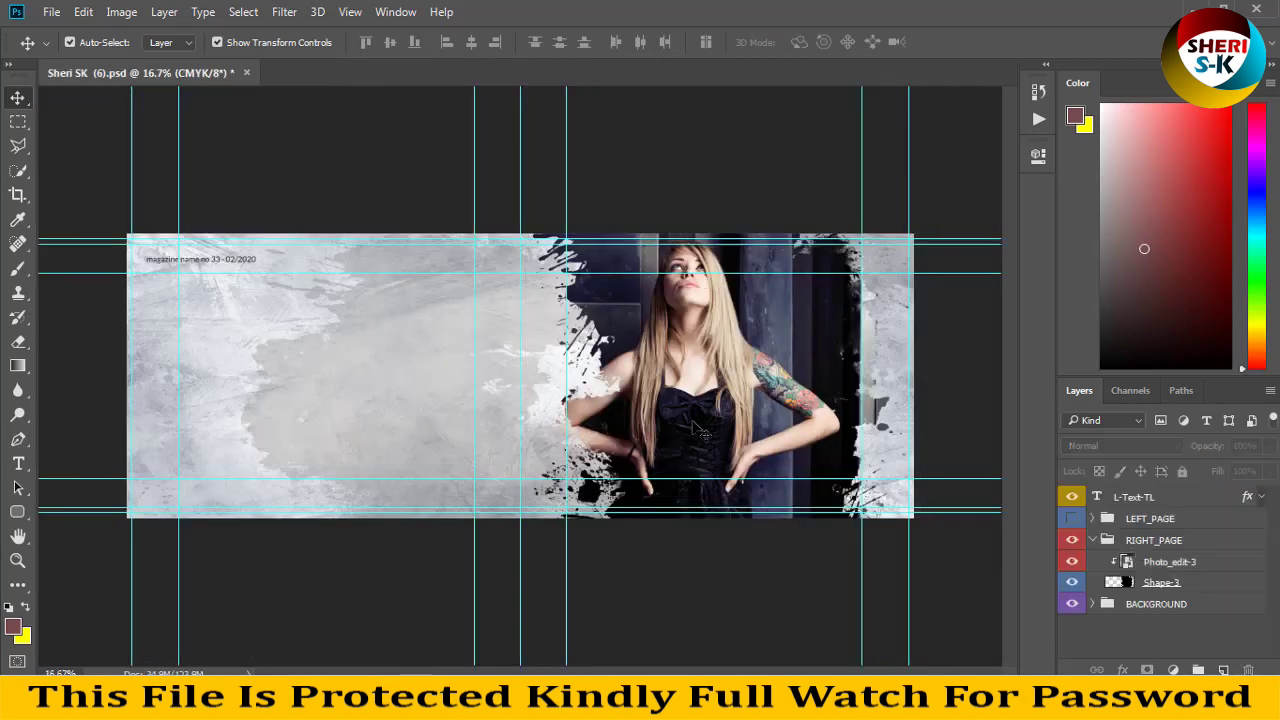
- Make the LEFT_PAGE group visible again and select its Photo_edit-1 layer
click(1078, 516)
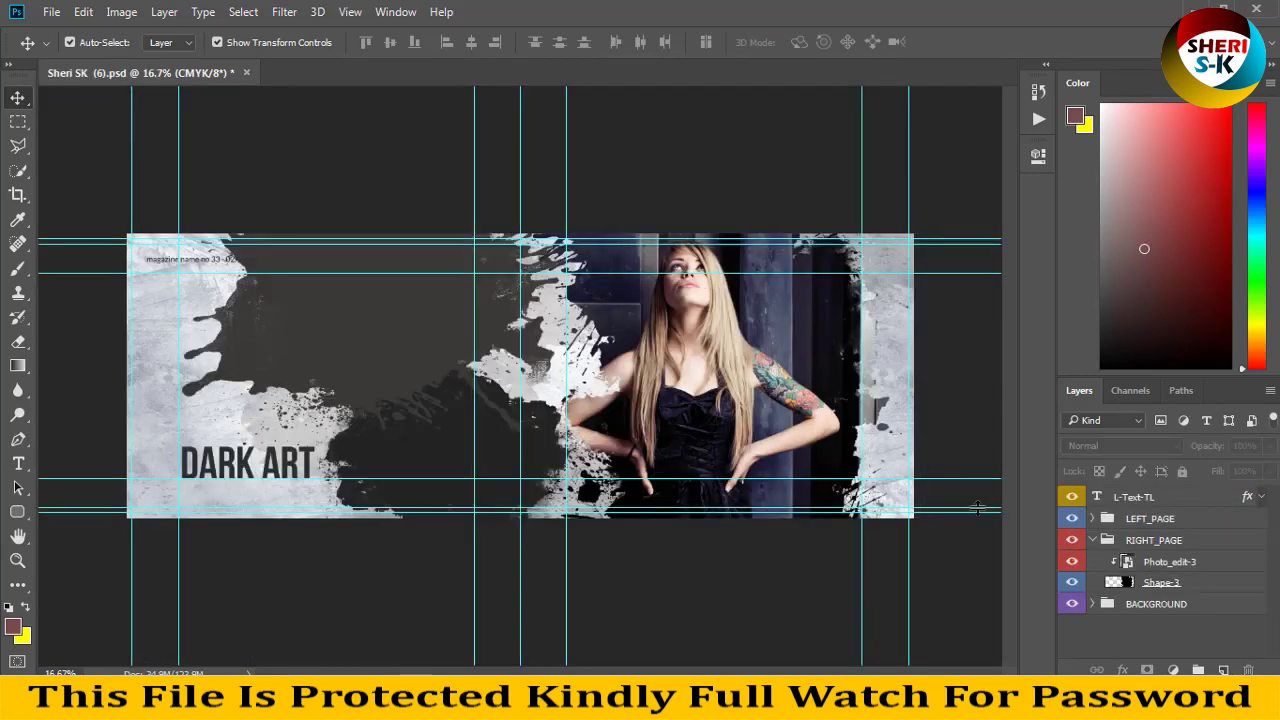
click(505, 336)
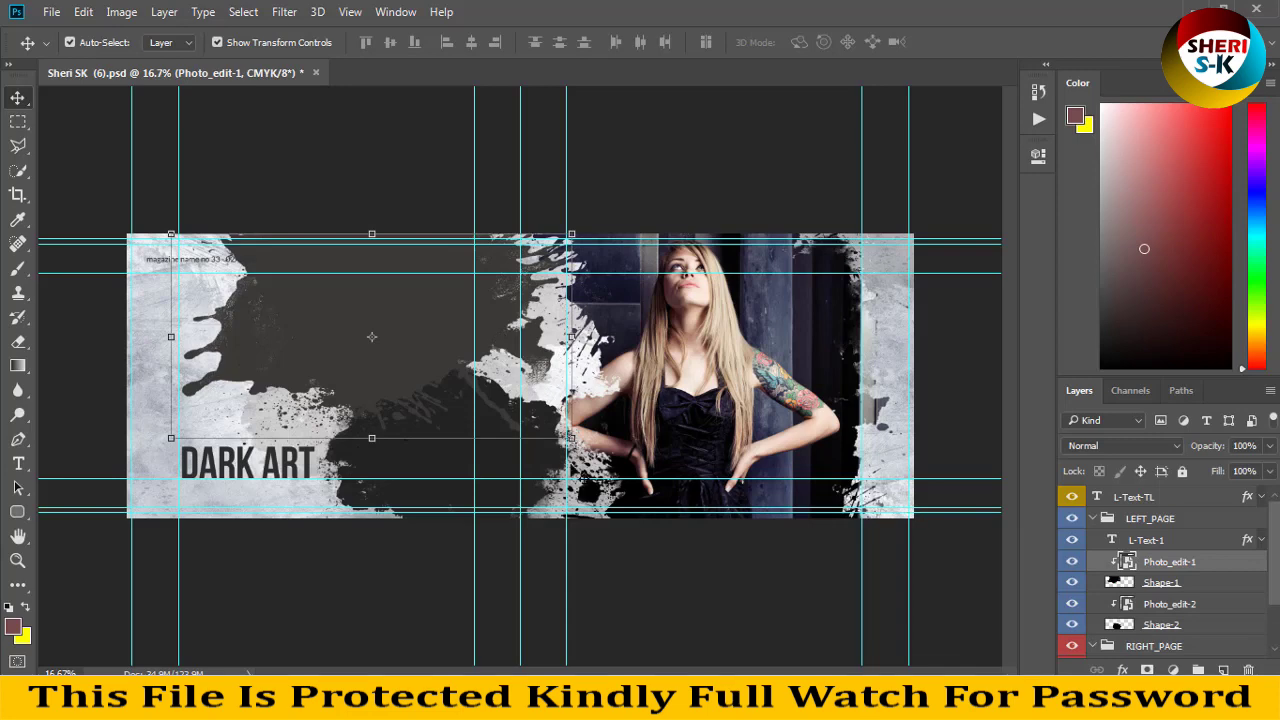
key(ctrl+t)
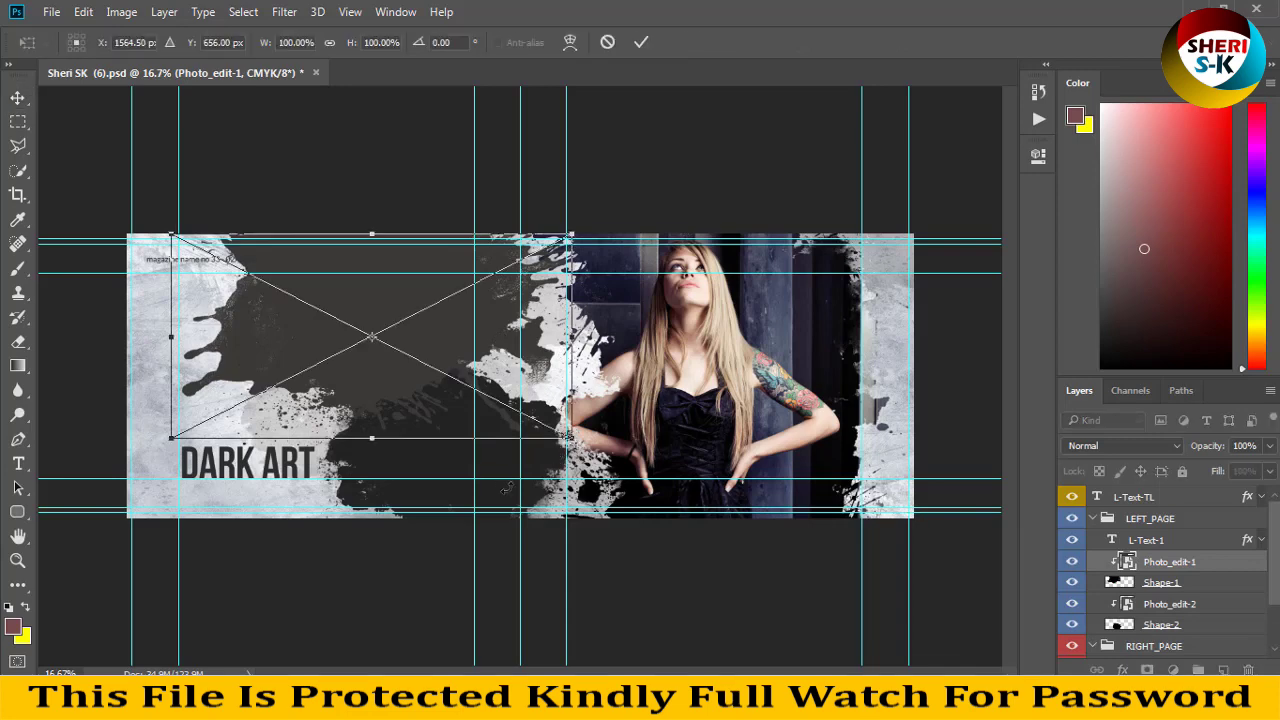
key(Return)
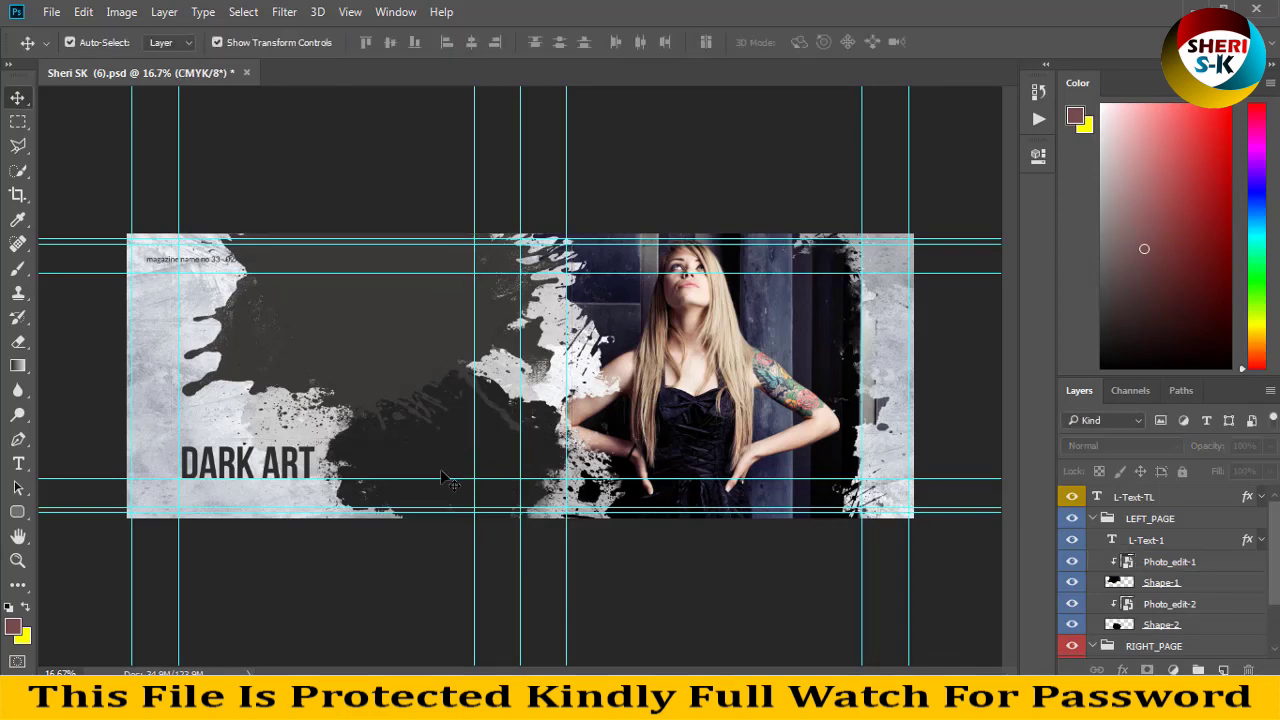
click(434, 468)
click(352, 289)
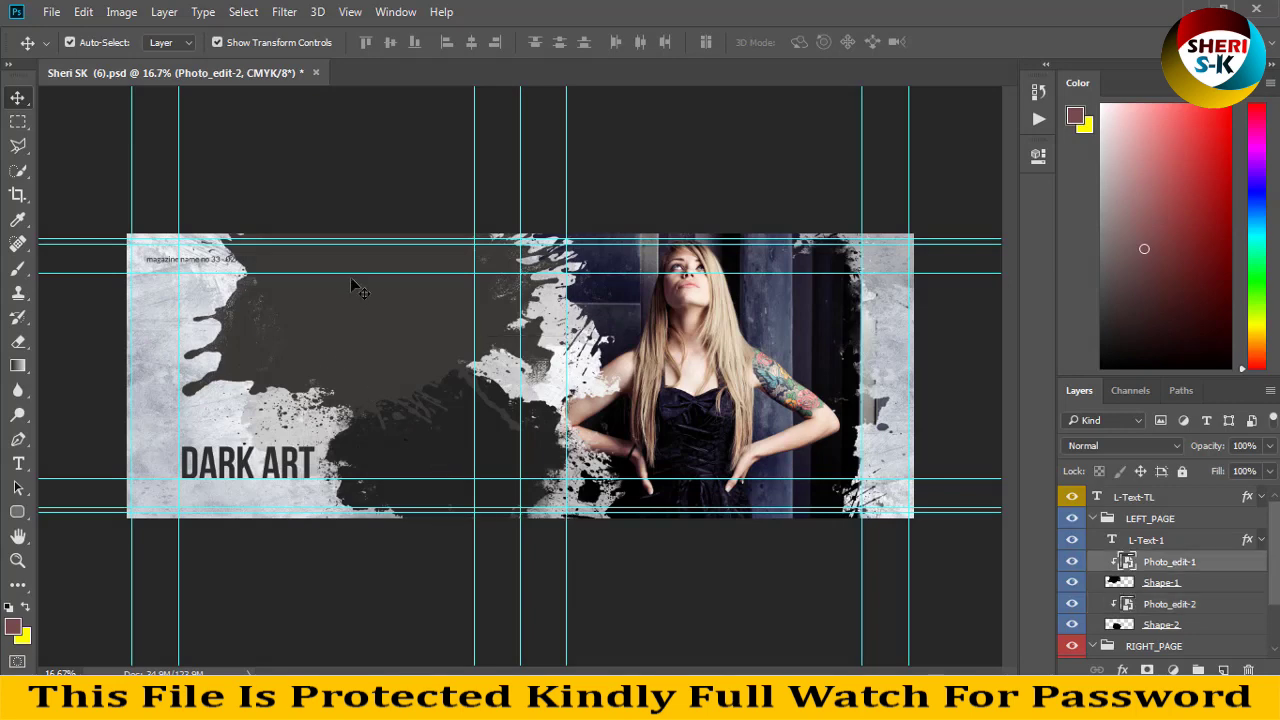
- Open the contents of the Photo_edit-1 smart object, add an empty layer and delete the grey placeholder layer
double_click(1127, 562)
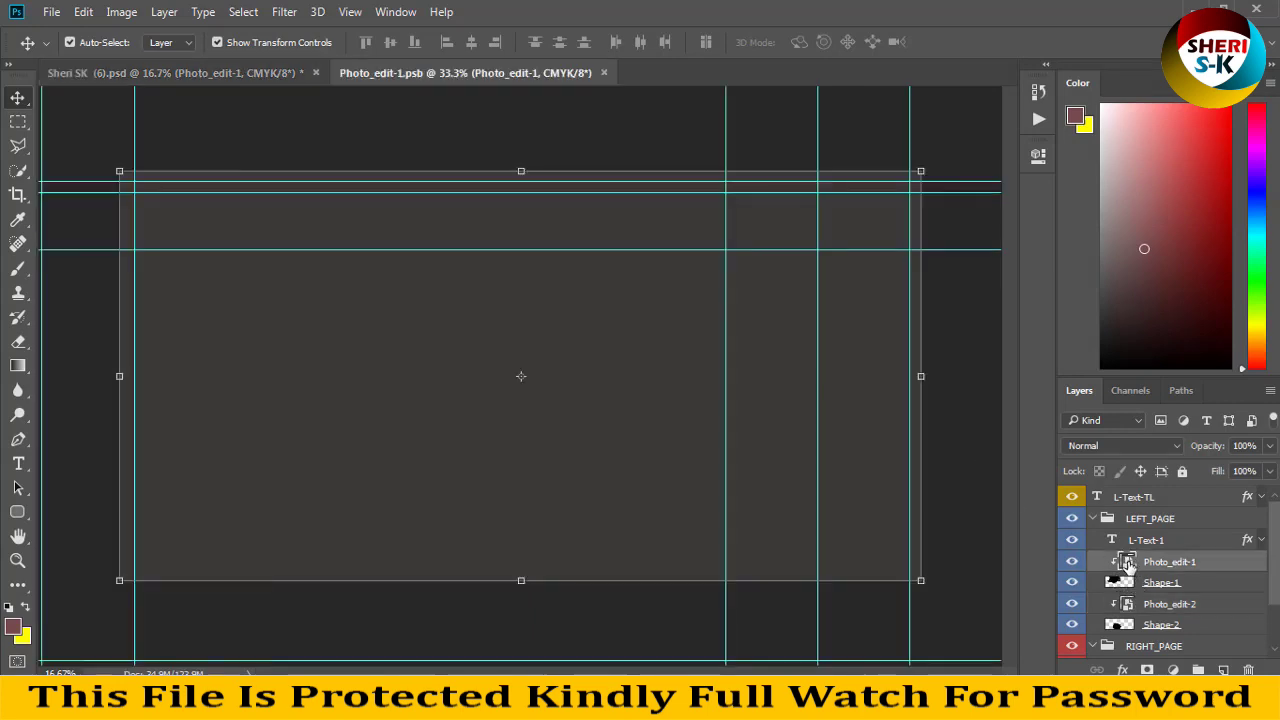
click(1224, 666)
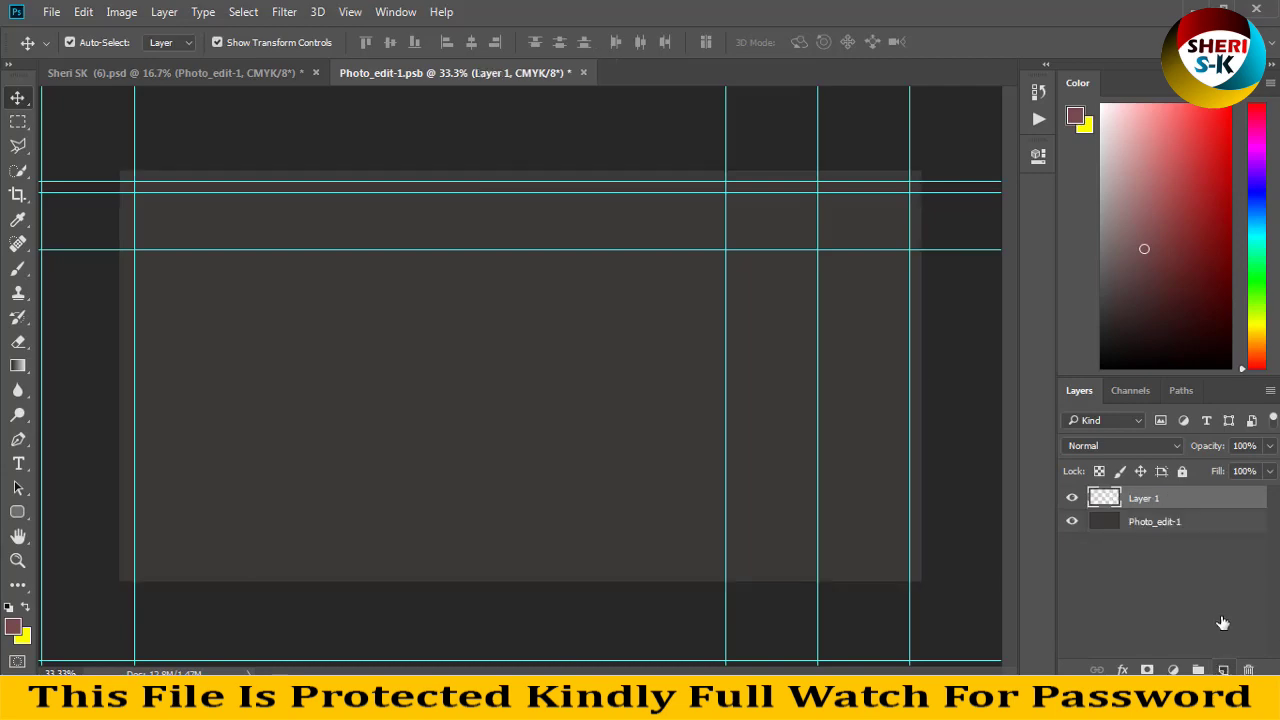
click(1170, 525)
key(Delete)
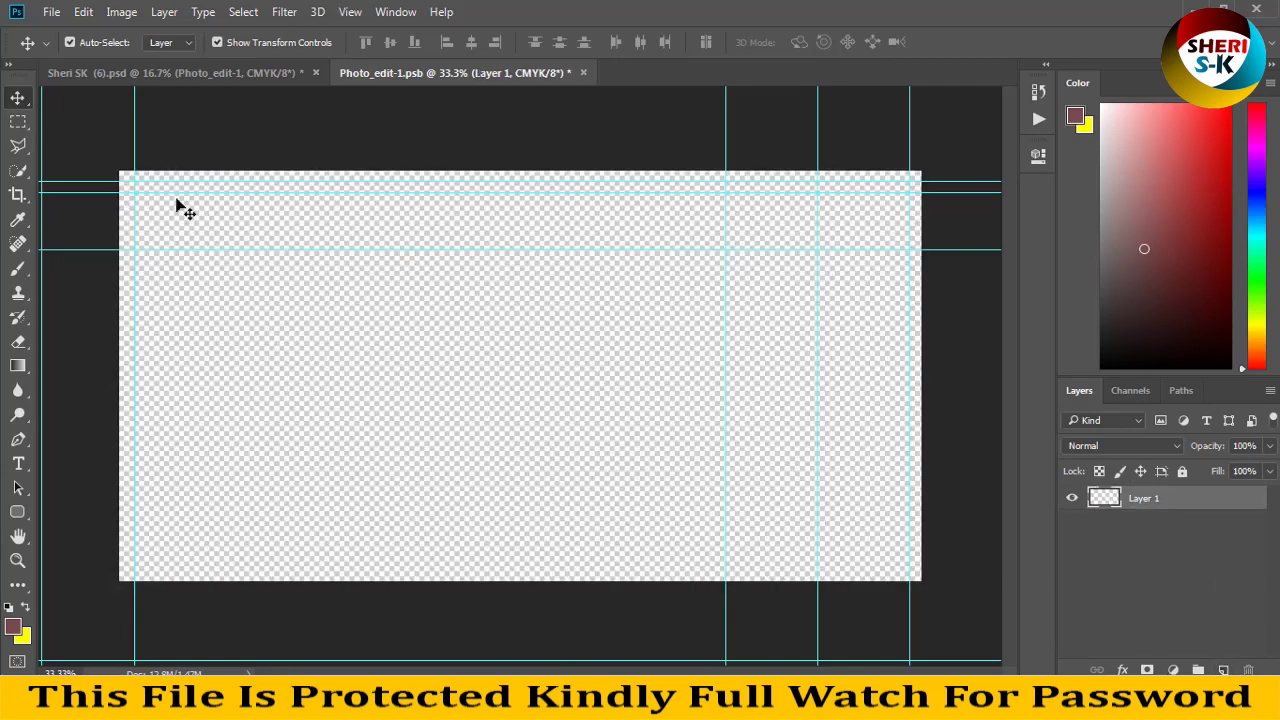
- Open the lake-girl-park-greyscale-hd-wallpaper image from the Girls folder and apply Auto Tone to it
click(51, 12)
click(64, 50)
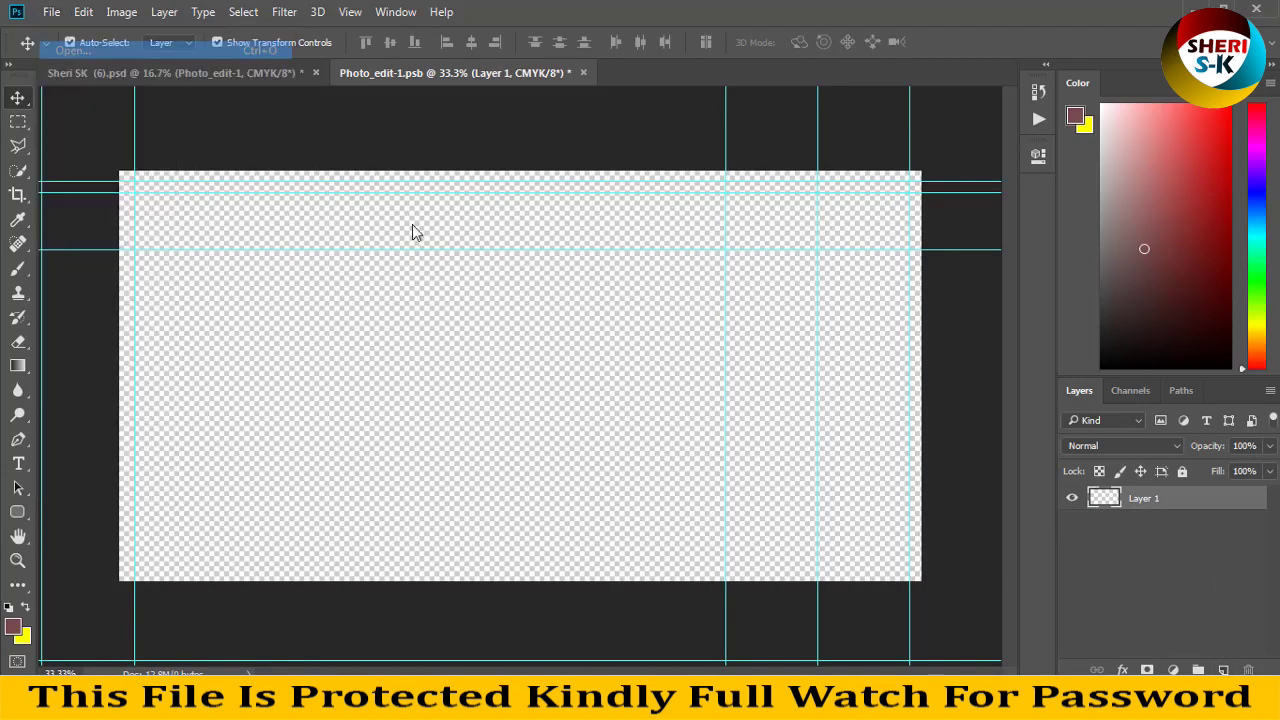
click(436, 238)
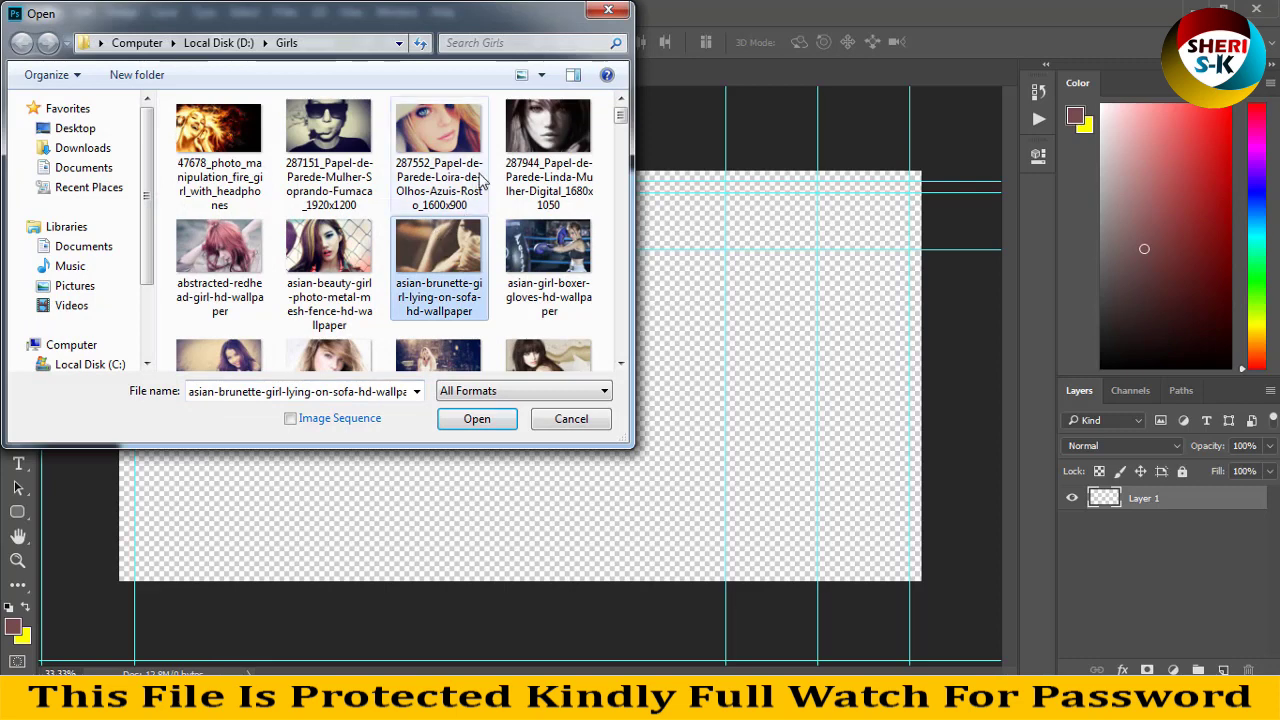
scroll(440, 248, down, 3)
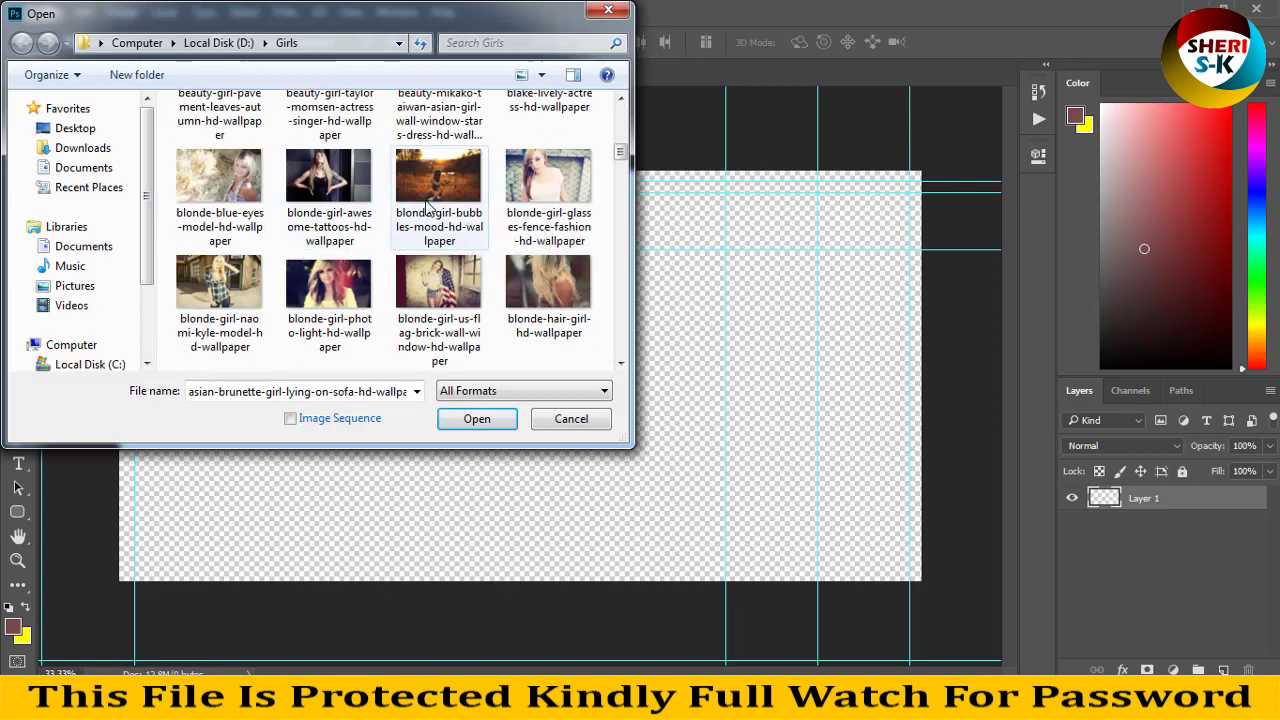
scroll(400, 245, down, 5)
click(548, 290)
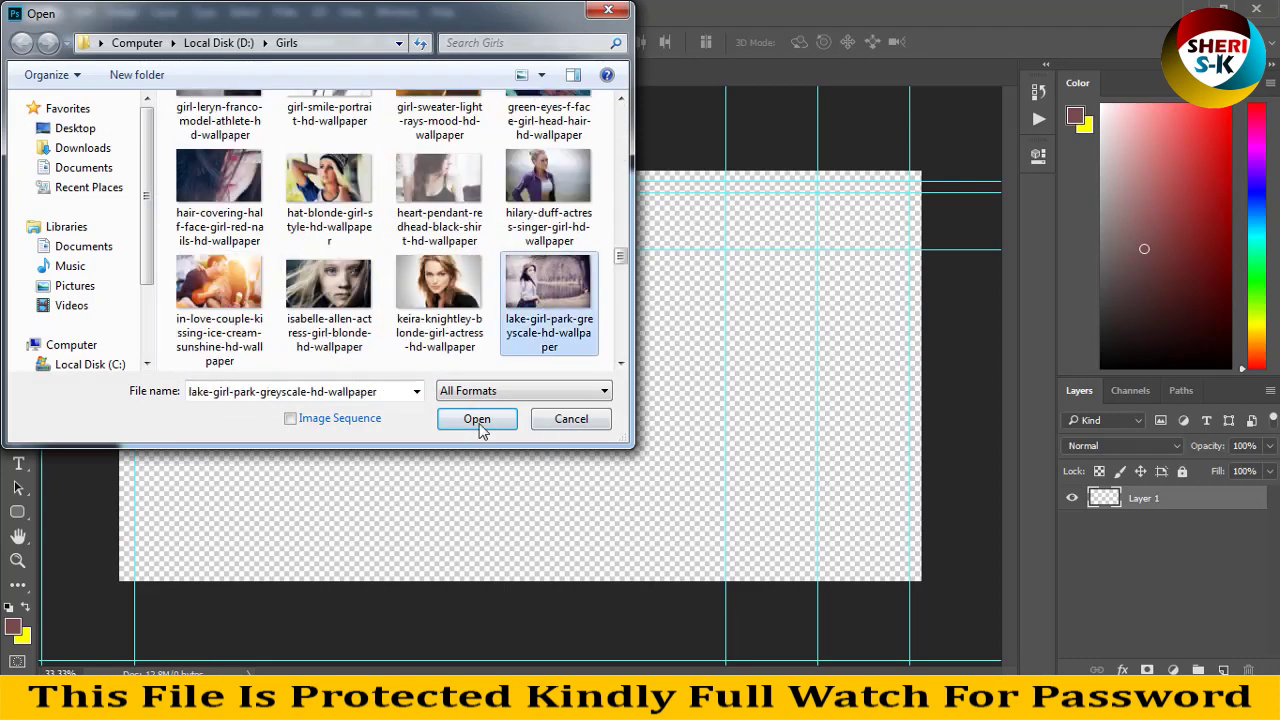
click(479, 421)
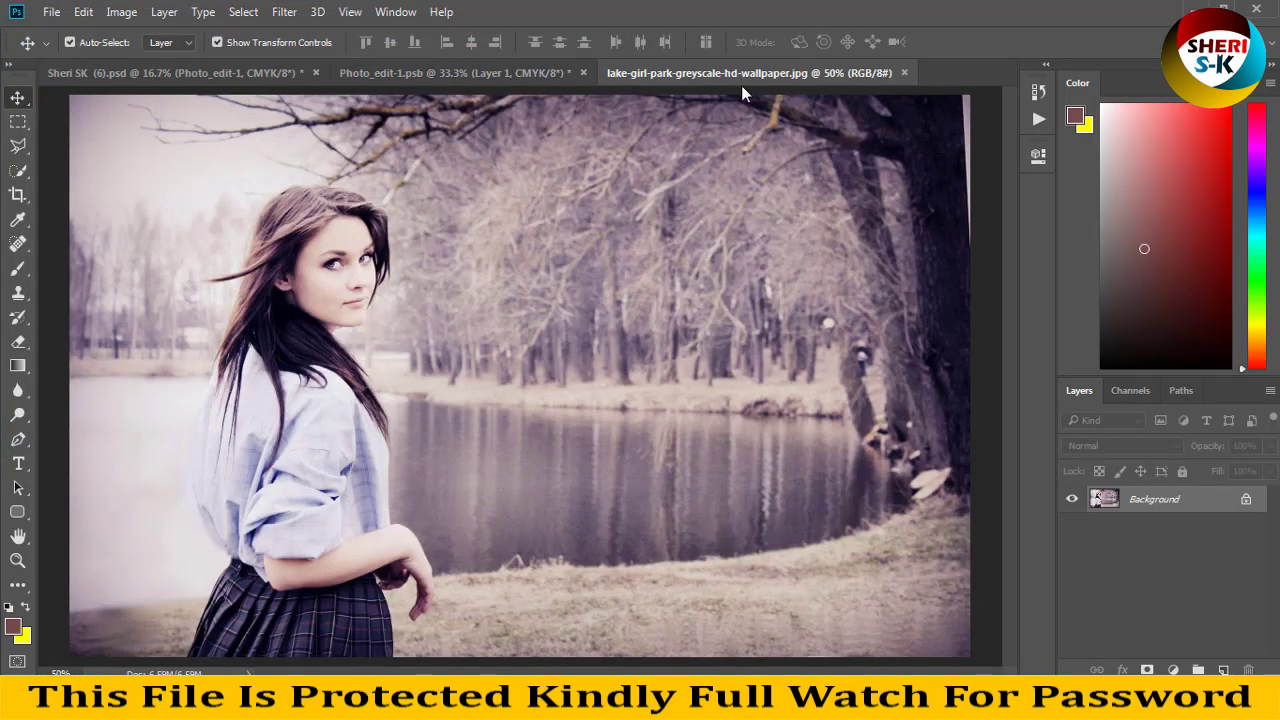
key(ctrl+shift+l)
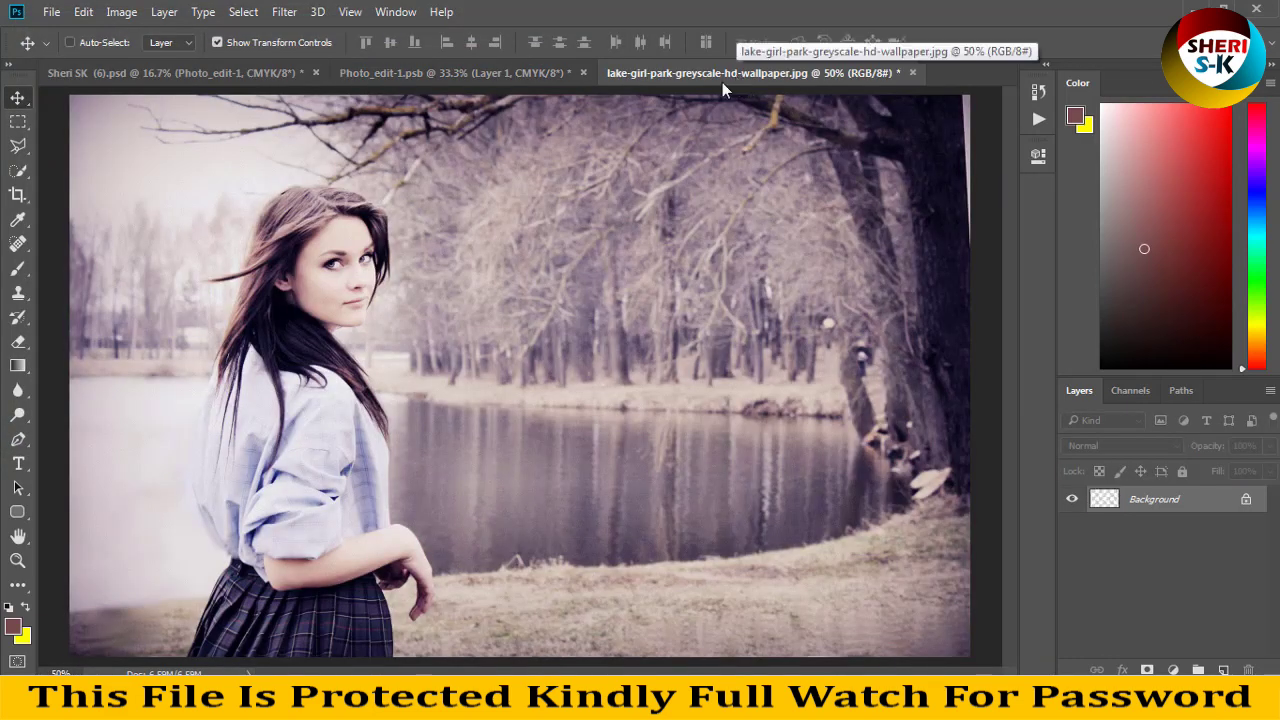
- Copy the lake girl photo into Photo_edit-1.psb as a new layer, close the source image and align the photo with the canvas's upper edge
drag(742, 72, 742, 165)
drag(749, 283, 420, 335)
drag(1232, 178, 815, 196)
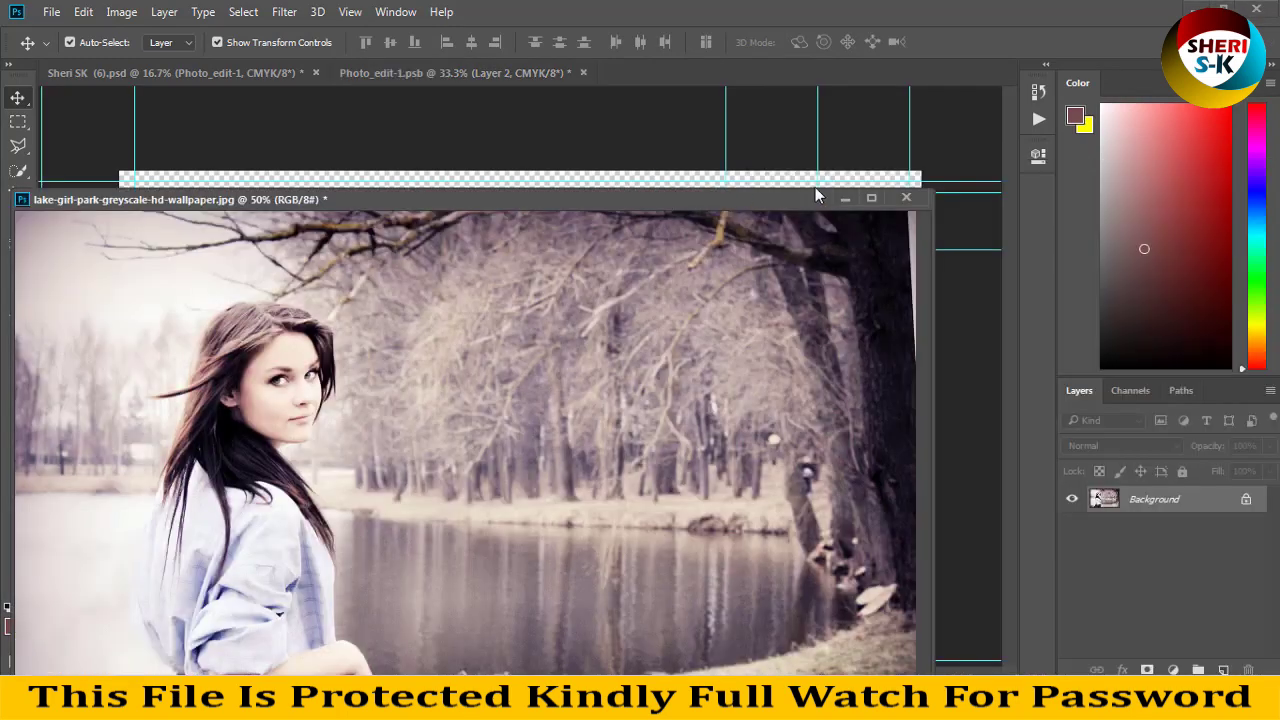
click(906, 197)
click(636, 277)
drag(557, 317, 557, 236)
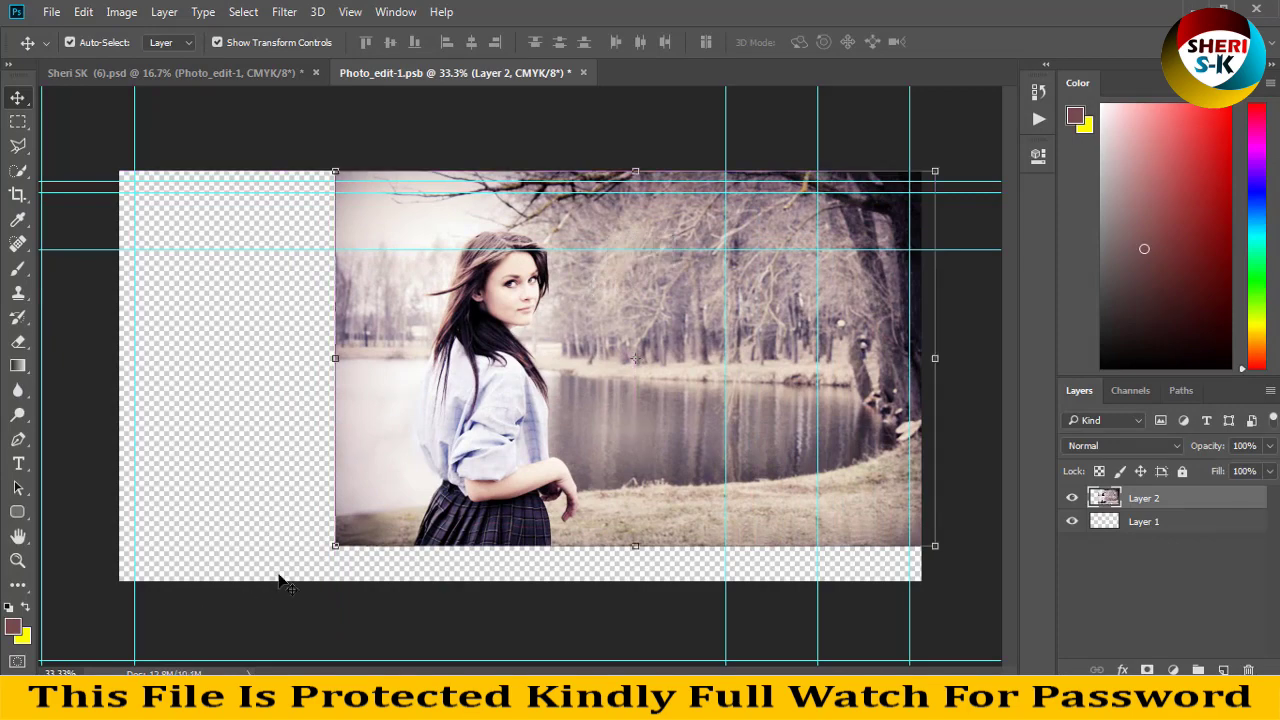
- Enlarge the lake girl photo to cover the whole canvas and reposition it so the girl fits in the frame
drag(337, 546, 93, 696)
drag(312, 460, 309, 395)
key(Return)
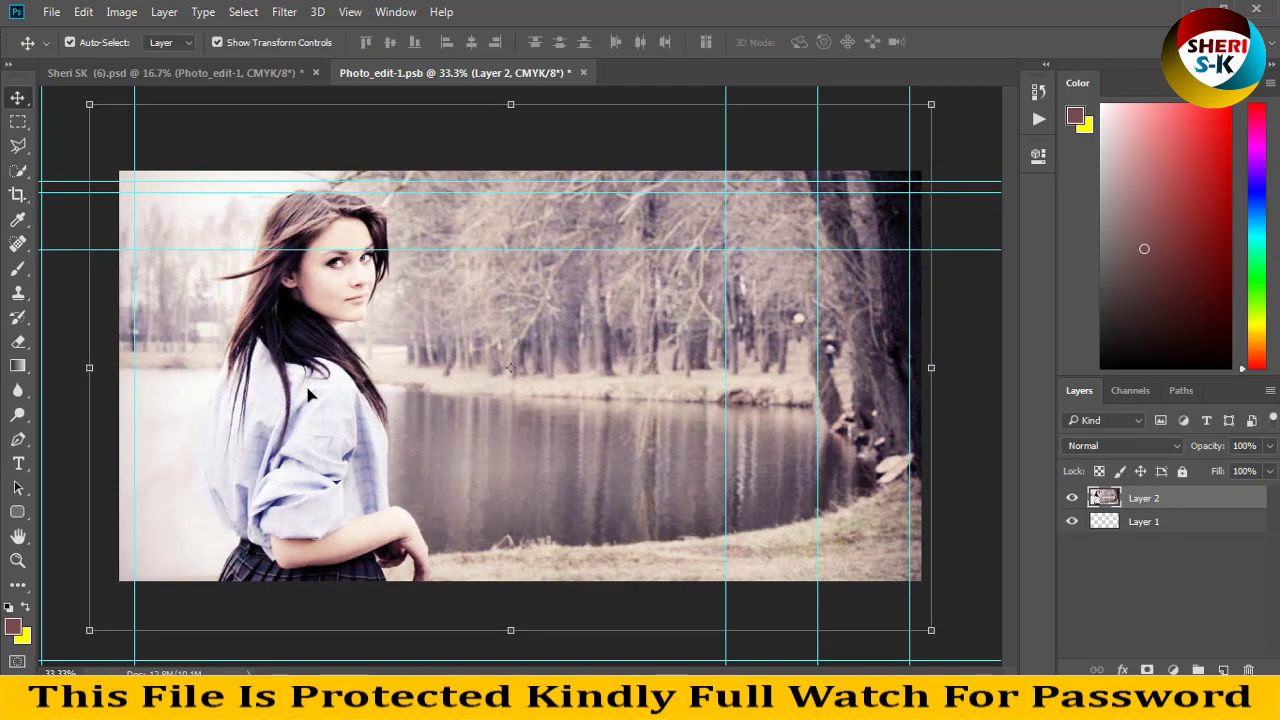
- Save Photo_edit-1.psb, return to Sheri SK (6).psd and shift the Photo_edit-1 photo slightly to the right within its shape
key(ctrl+s)
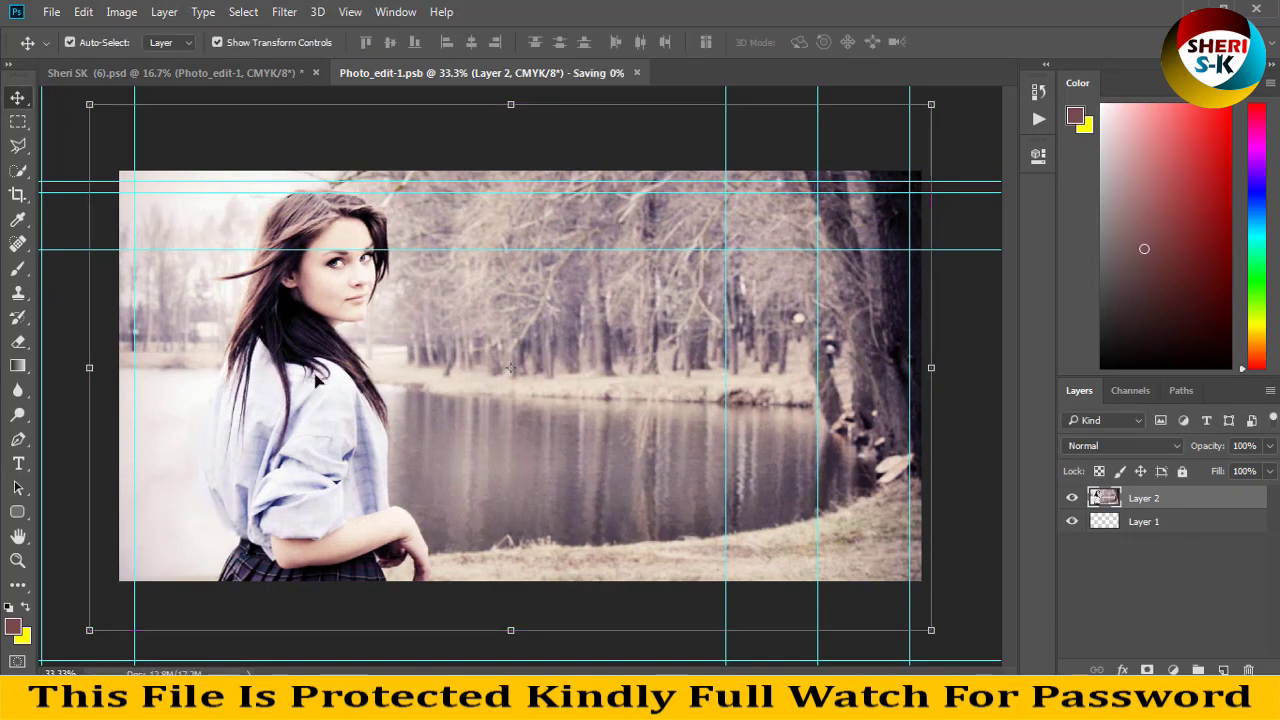
click(268, 73)
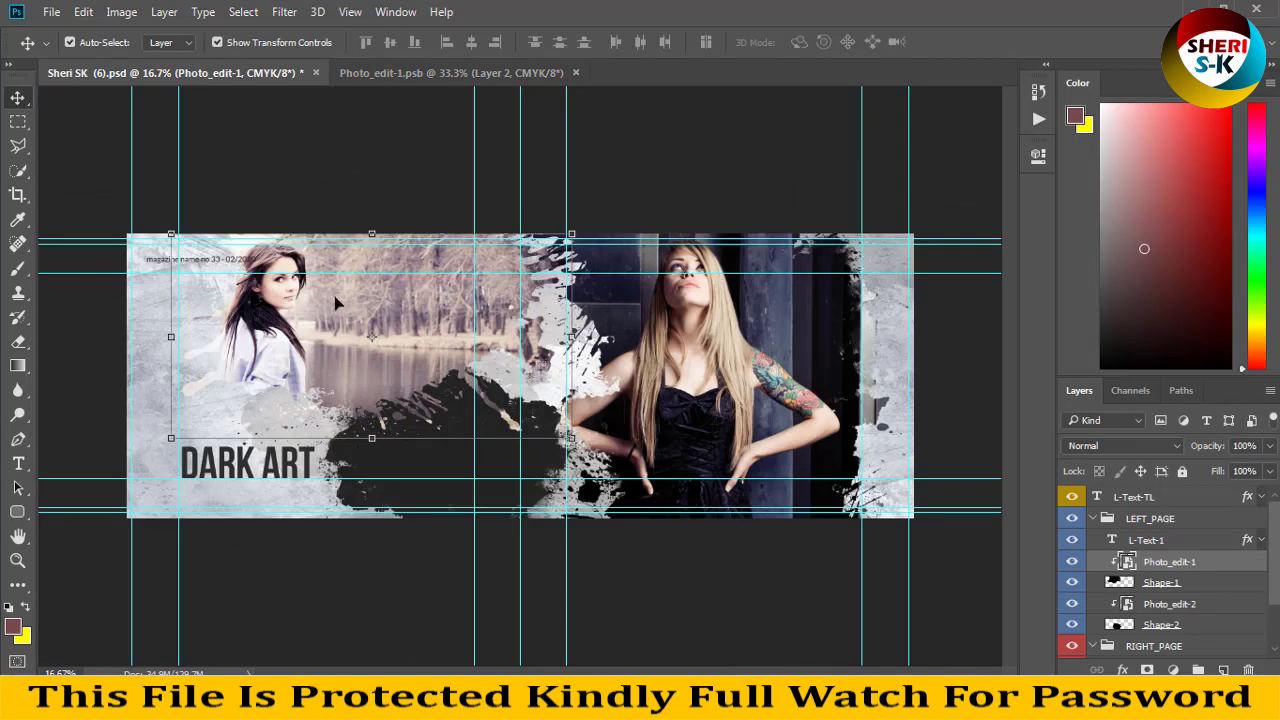
mouse_move(317, 299)
mouse_down()
mouse_move(337, 299)
mouse_move(333, 317)
mouse_up()
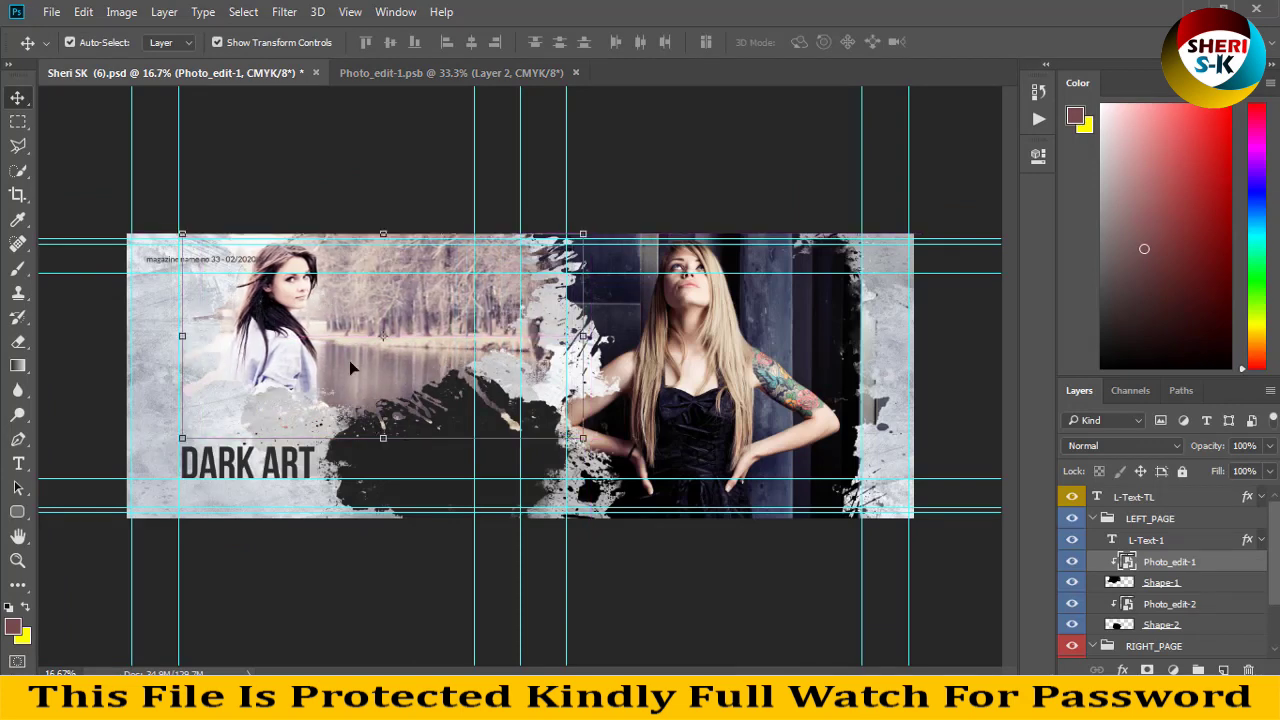
- Open the contents of the left page's Photo_edit-2 smart object, add an empty layer and delete the dark placeholder layer
click(433, 499)
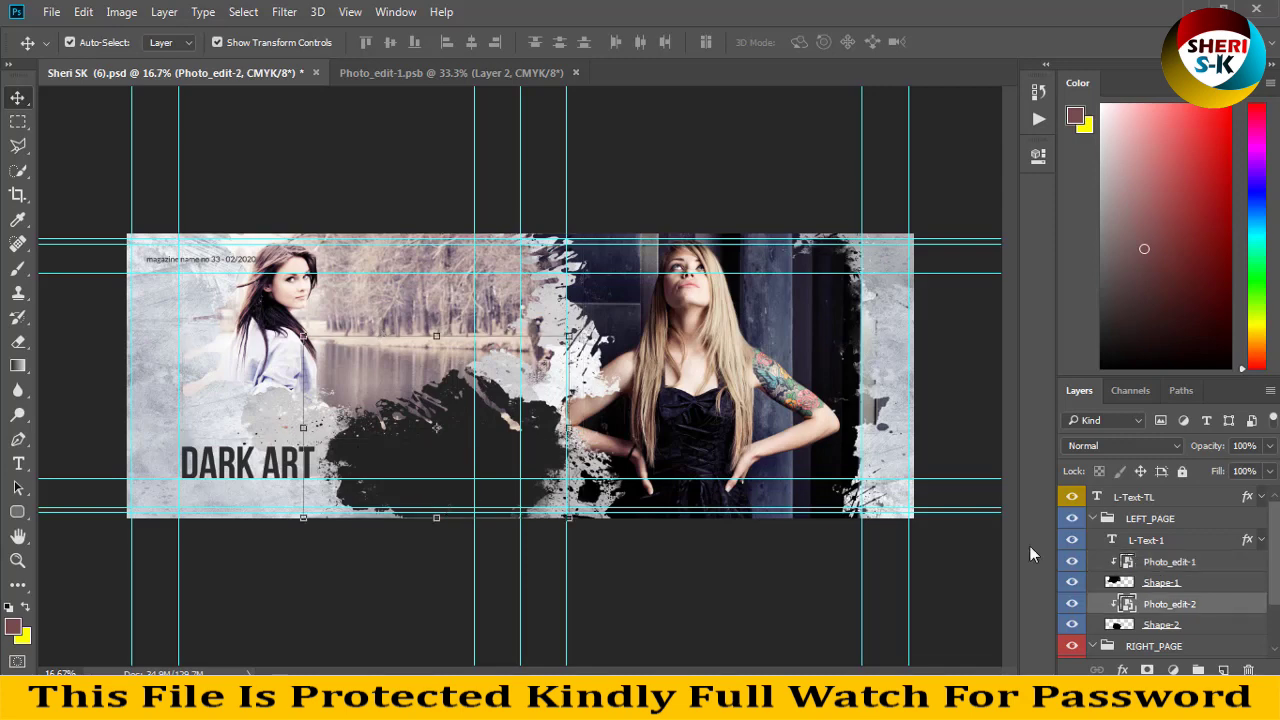
double_click(1125, 605)
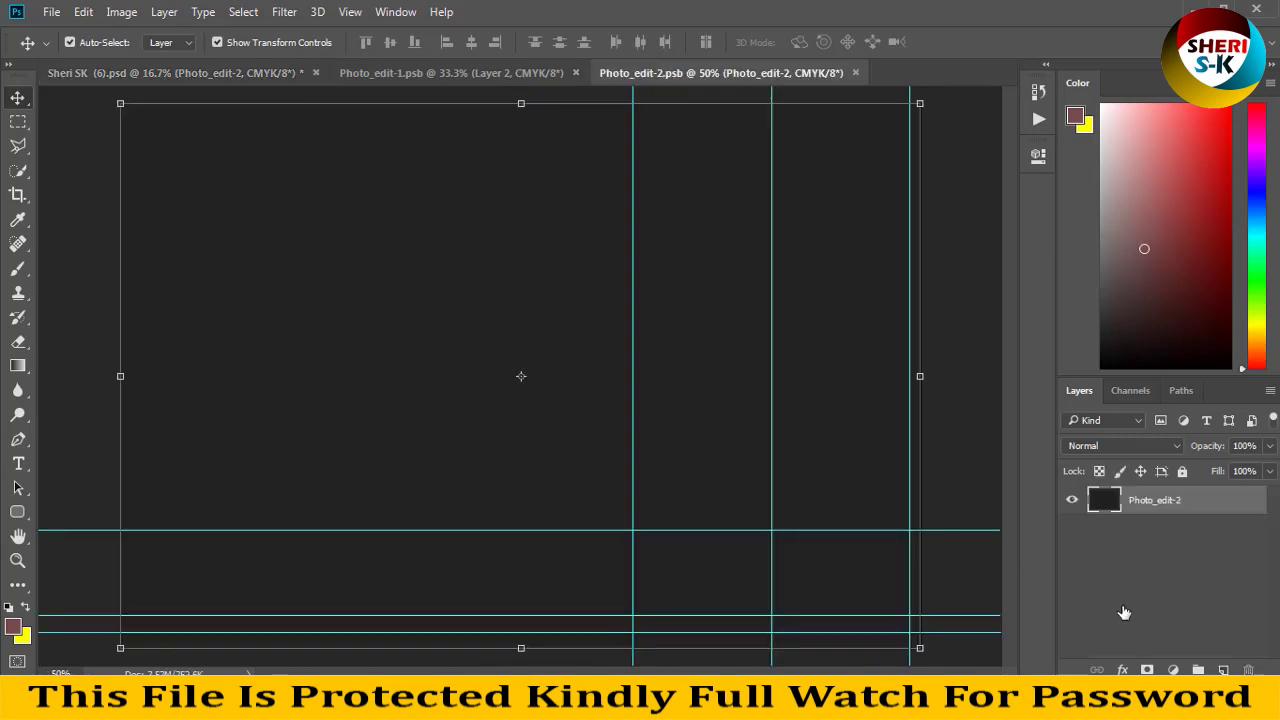
click(1224, 669)
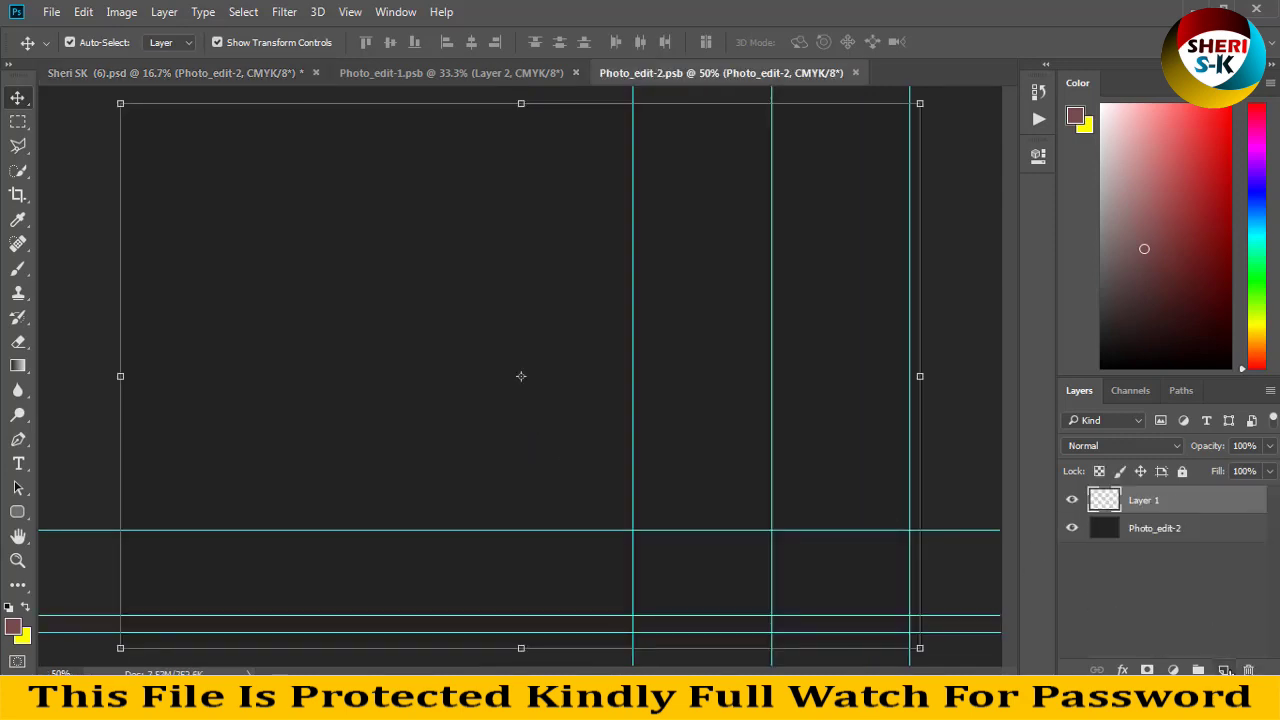
click(1158, 532)
key(Delete)
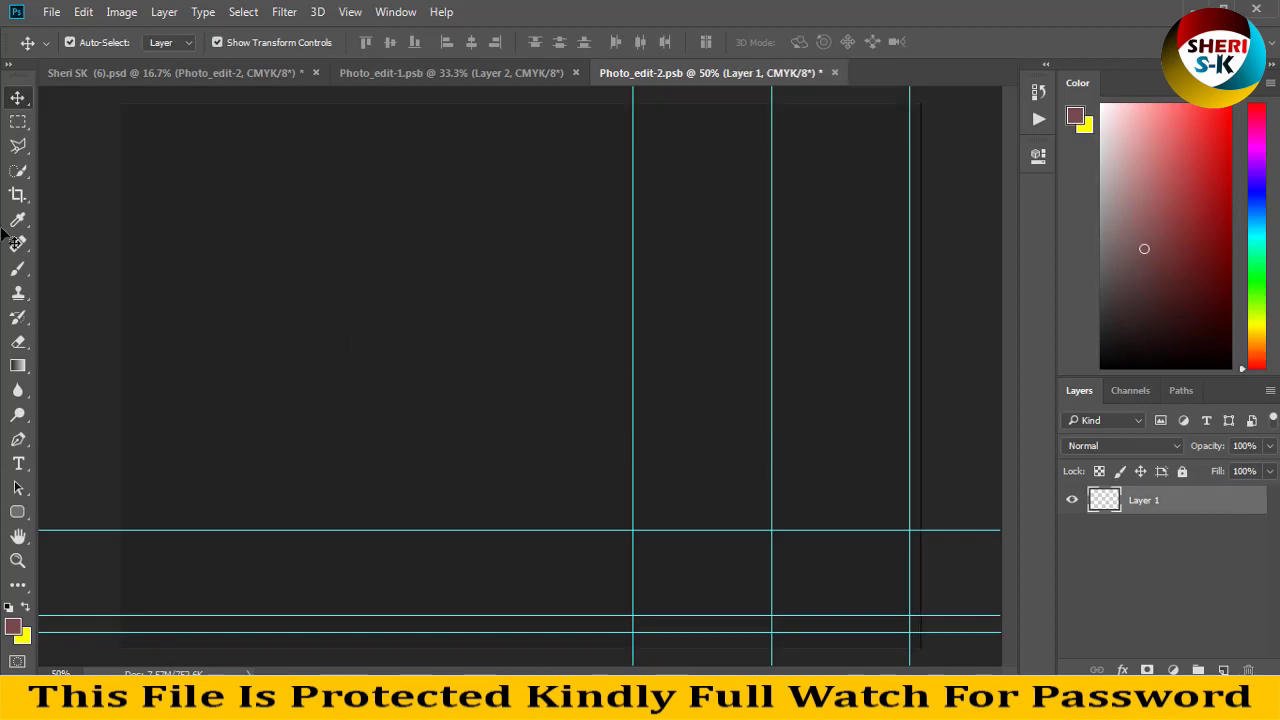
- Open the image drawing-miranda-kerr-australian-model-girl-light-hd-wallpaper.jpg from the Girls folder
click(51, 12)
click(58, 50)
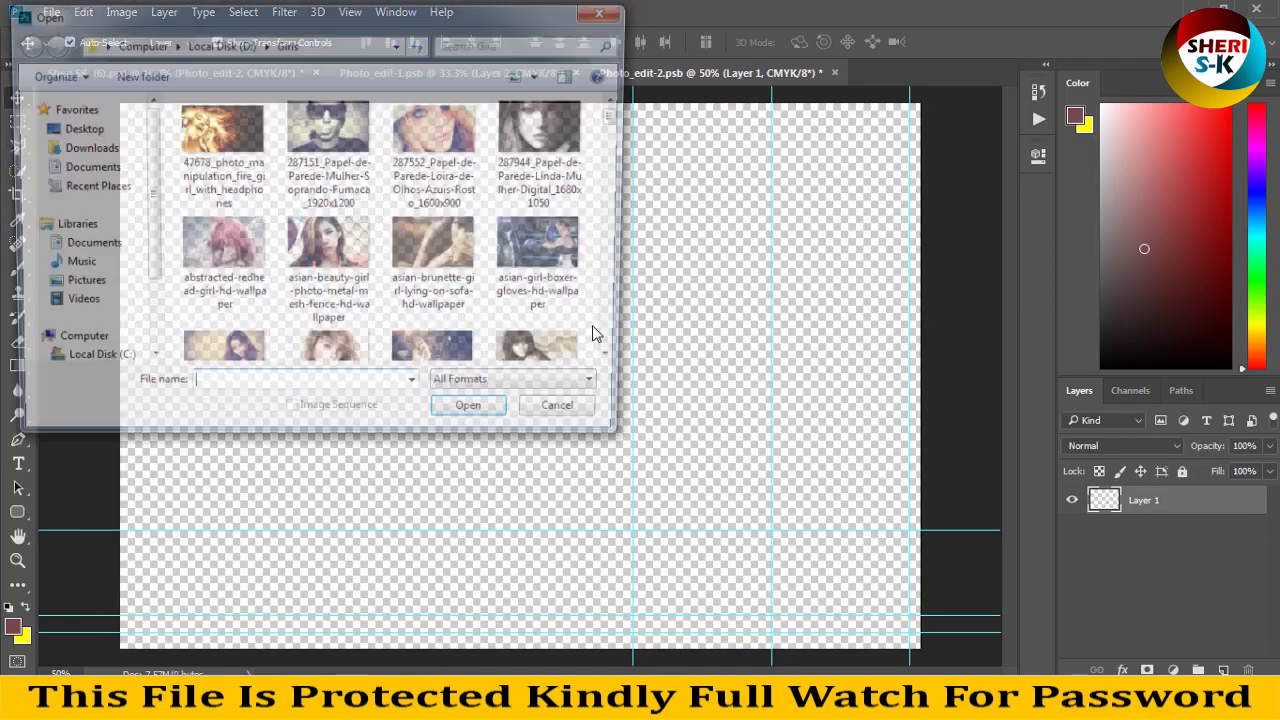
scroll(520, 330, down, 5)
scroll(518, 328, down, 5)
click(425, 302)
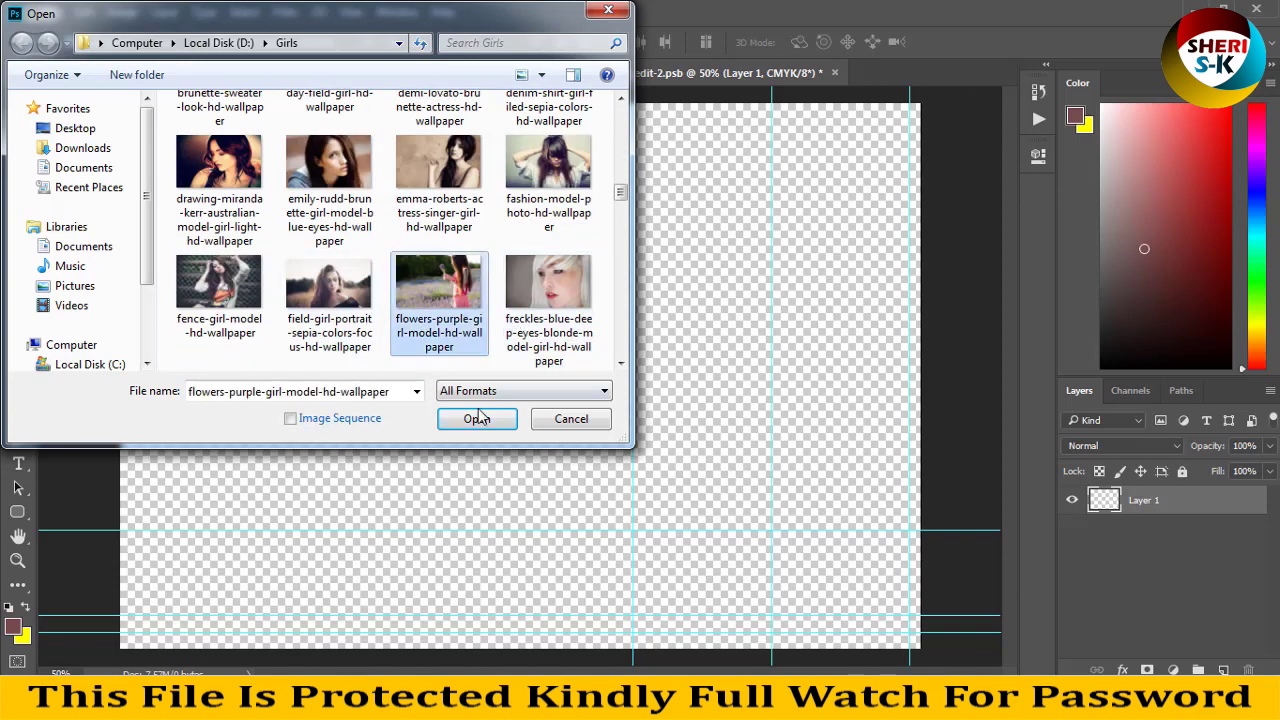
double_click(218, 165)
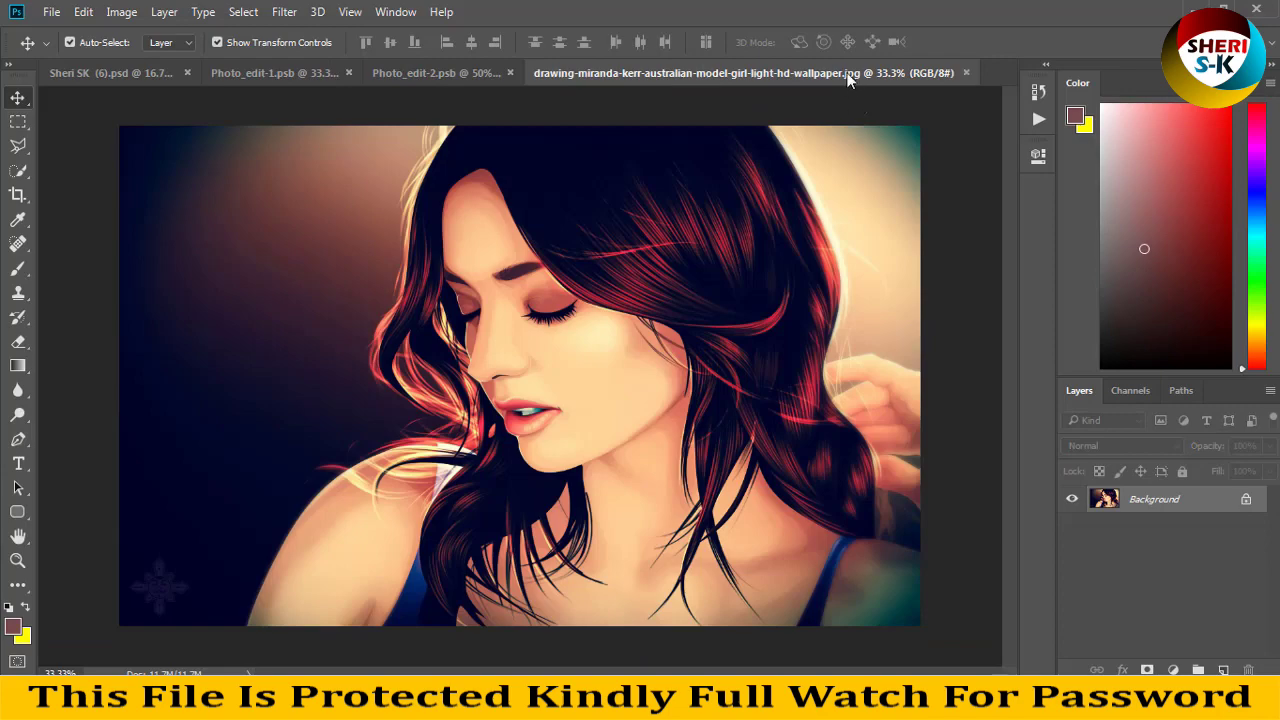
- Copy the opened portrait into Photo_edit-2.psb as a new layer, close the source image and move the portrait up to cover the canvas
drag(848, 80, 990, 242)
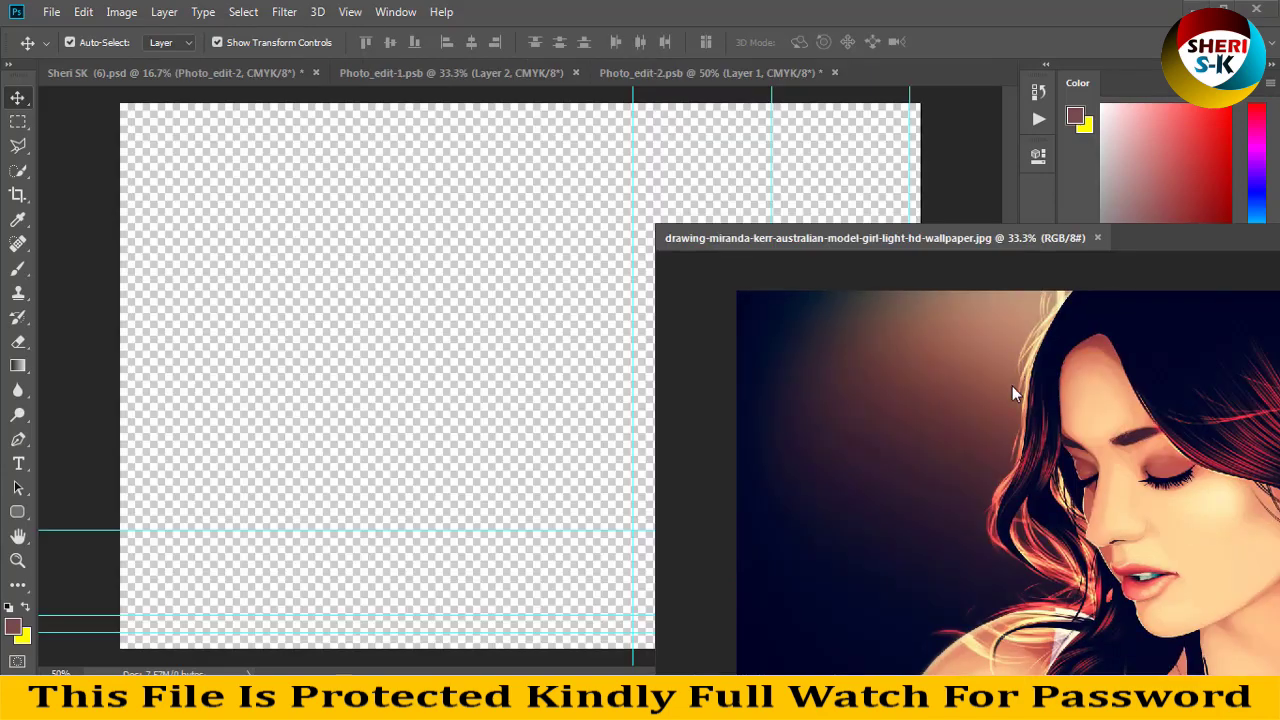
drag(834, 346, 463, 552)
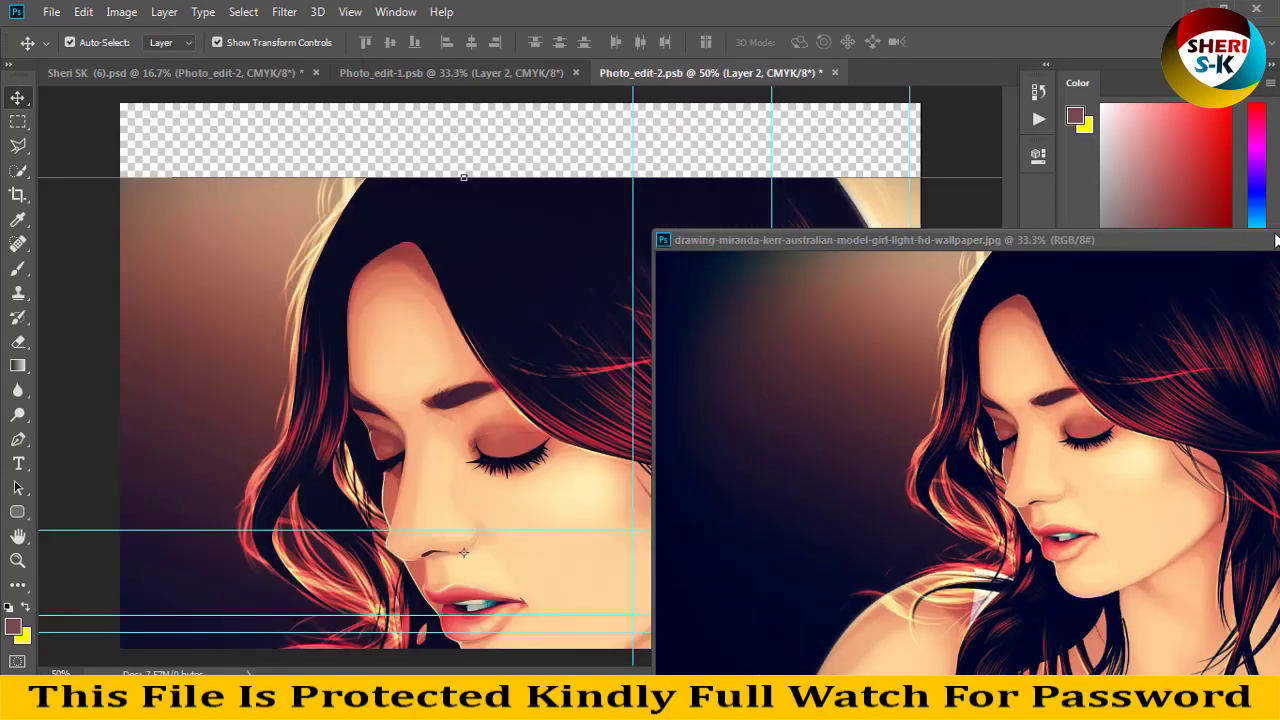
drag(1275, 240, 849, 242)
key(ctrl+w)
drag(714, 283, 716, 246)
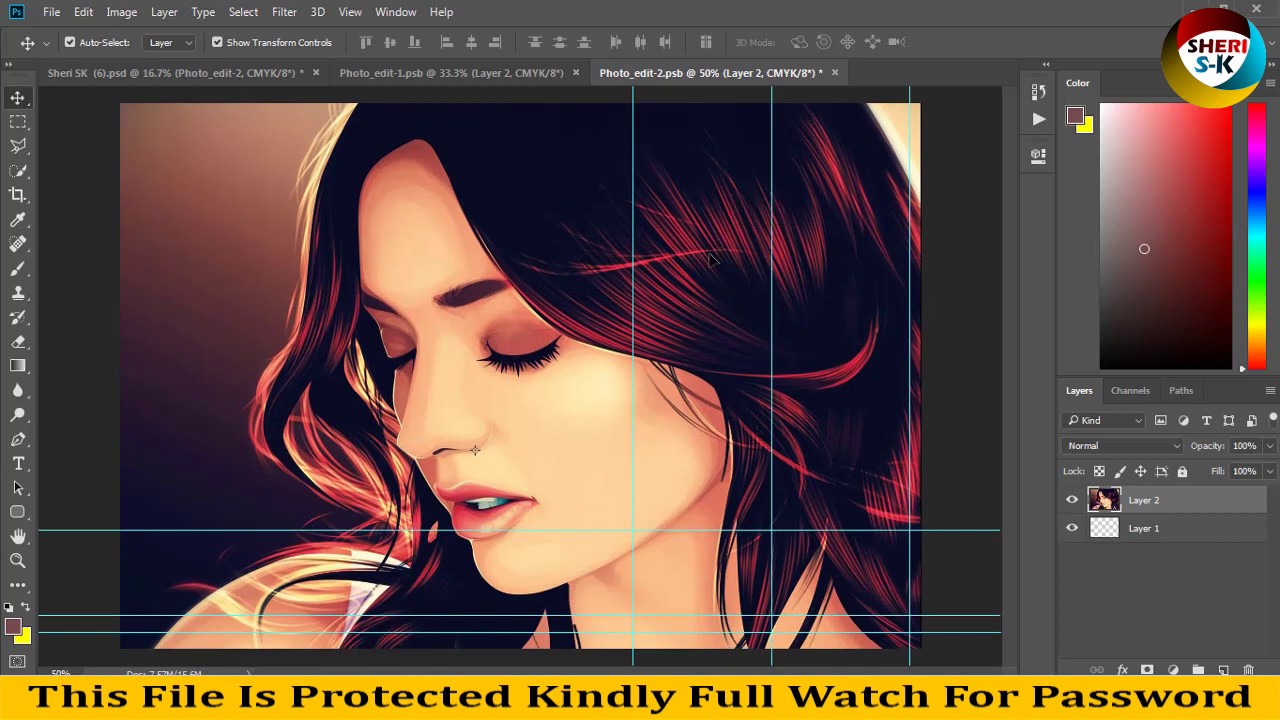
- Save Photo_edit-2.psb, return to Sheri SK (6).psd and select the DARK ART title on the left page
key(ctrl+s)
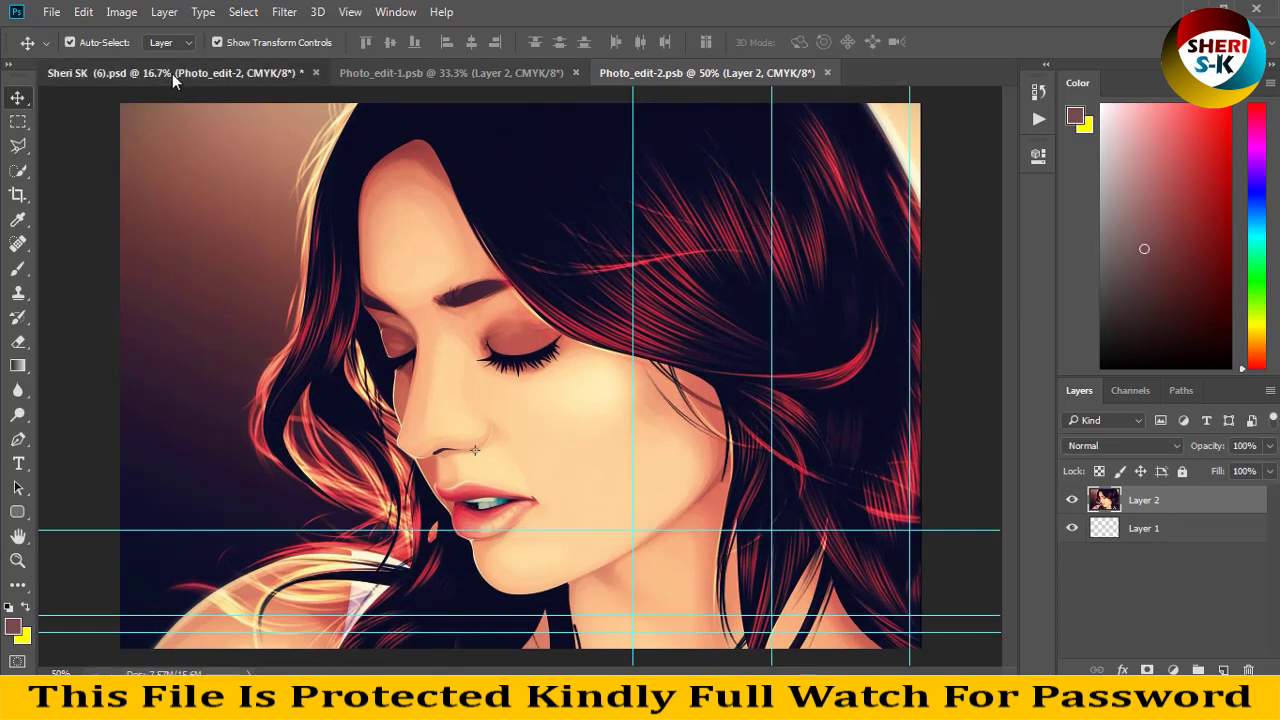
click(172, 73)
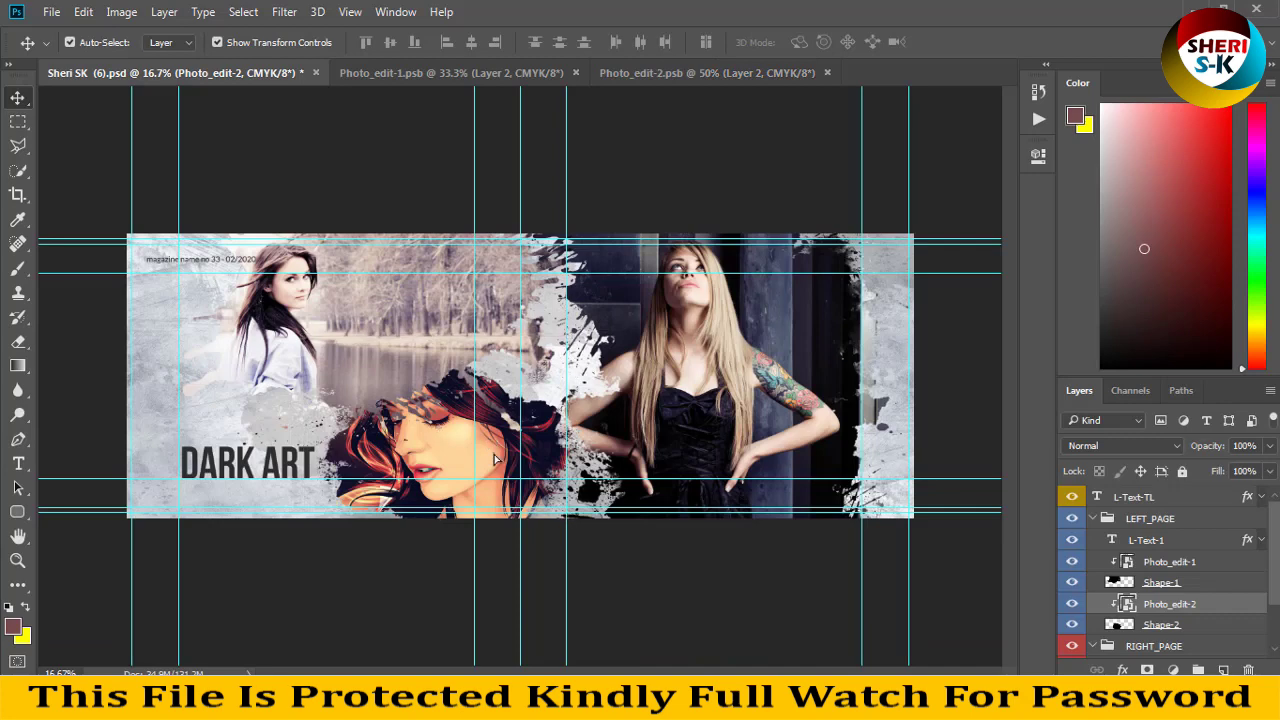
click(210, 466)
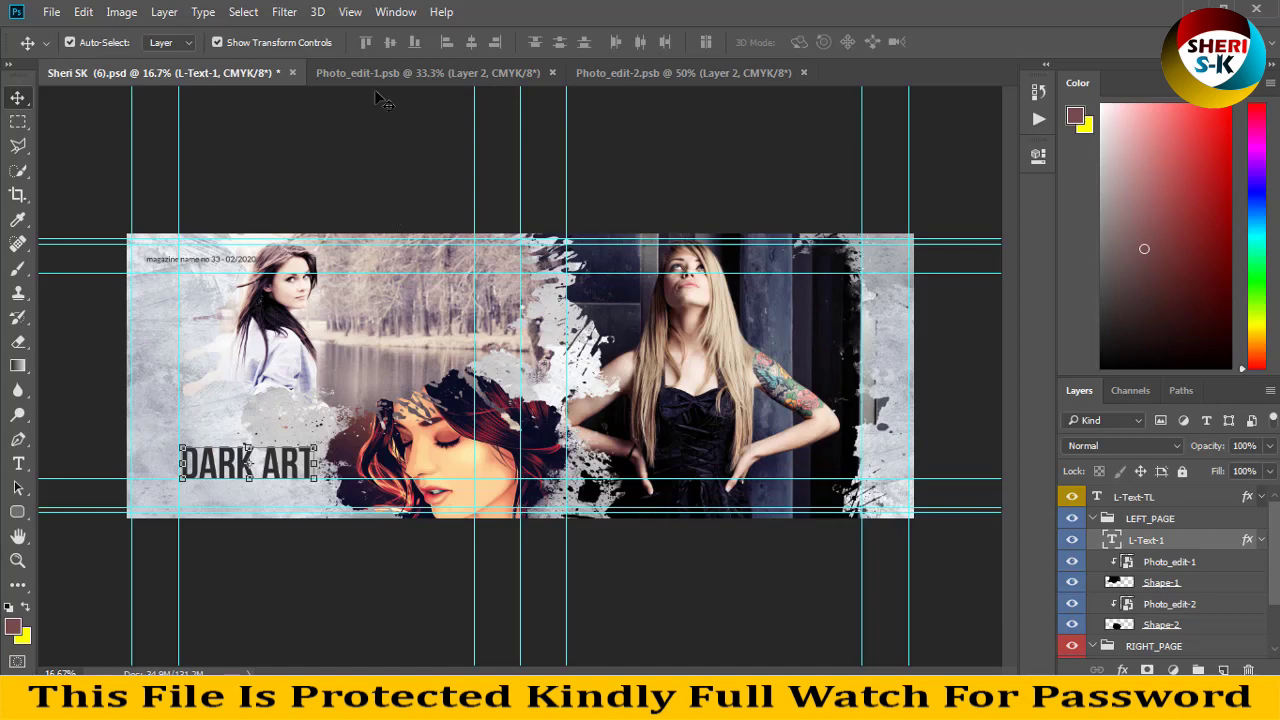
- Close Sheri SK (6).psd without saving, along with Photo_edit-2.psb and Photo_edit-1.psb
click(294, 72)
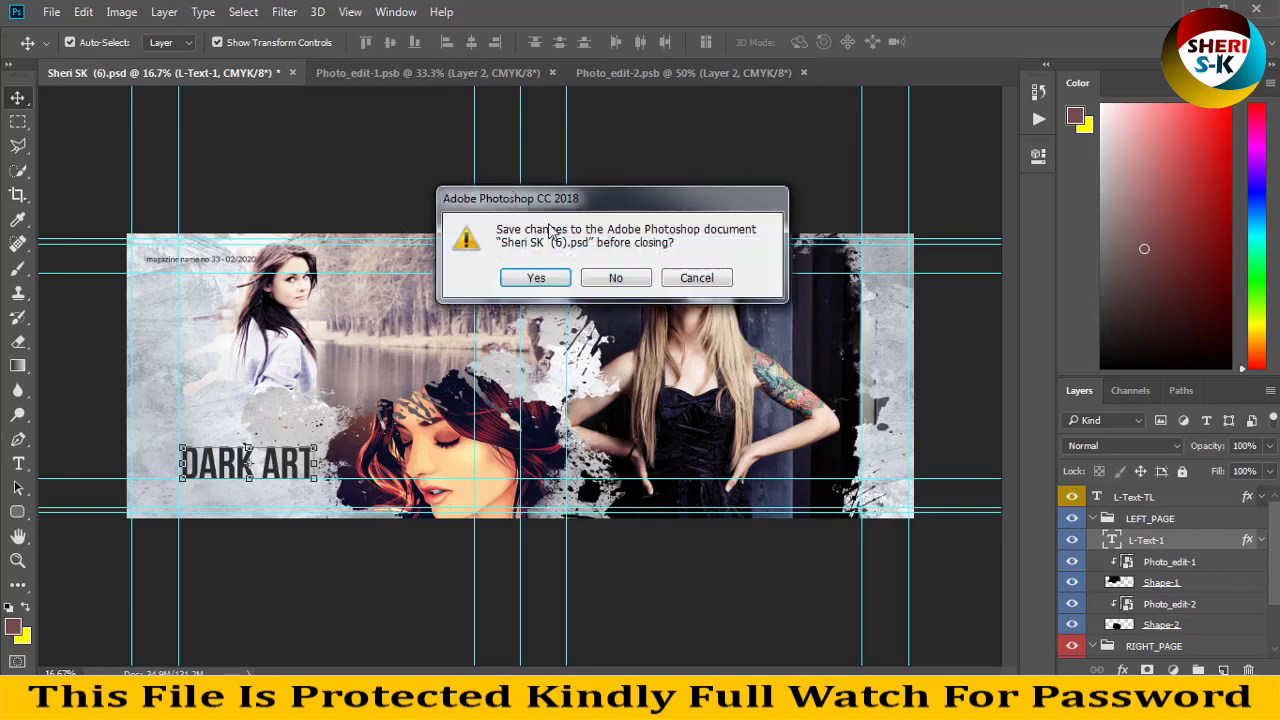
click(613, 278)
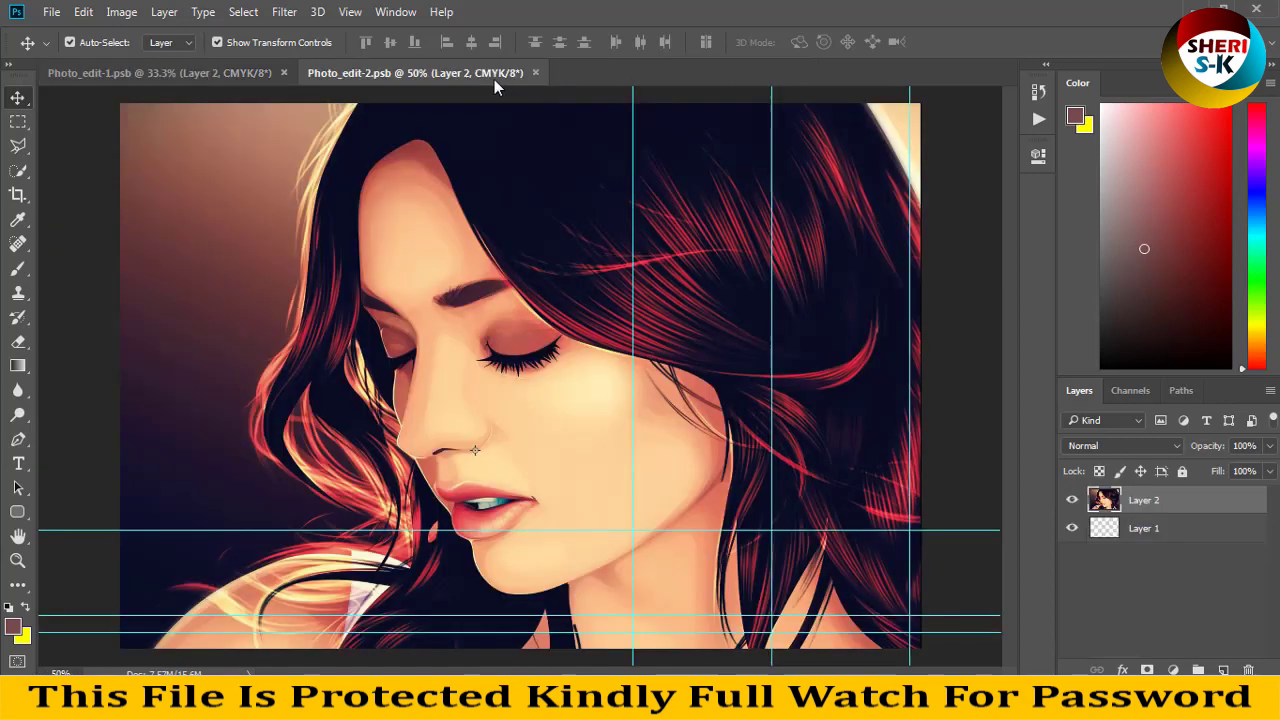
click(534, 71)
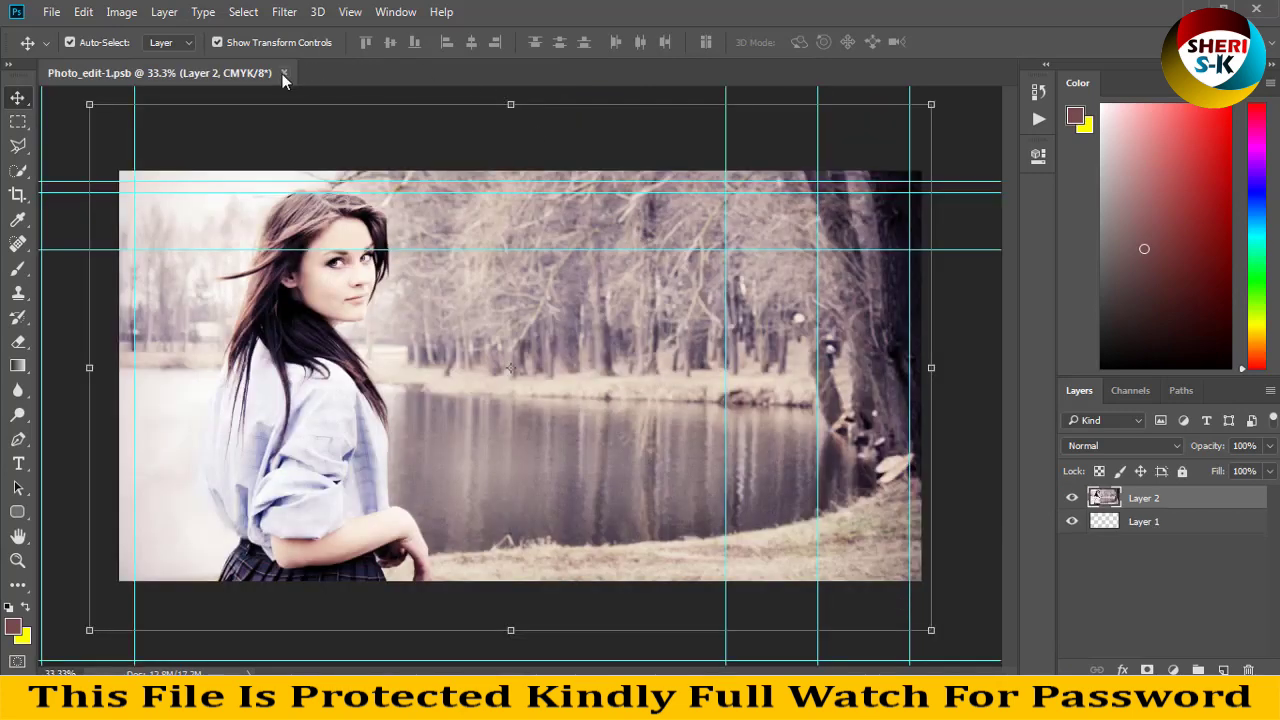
click(283, 73)
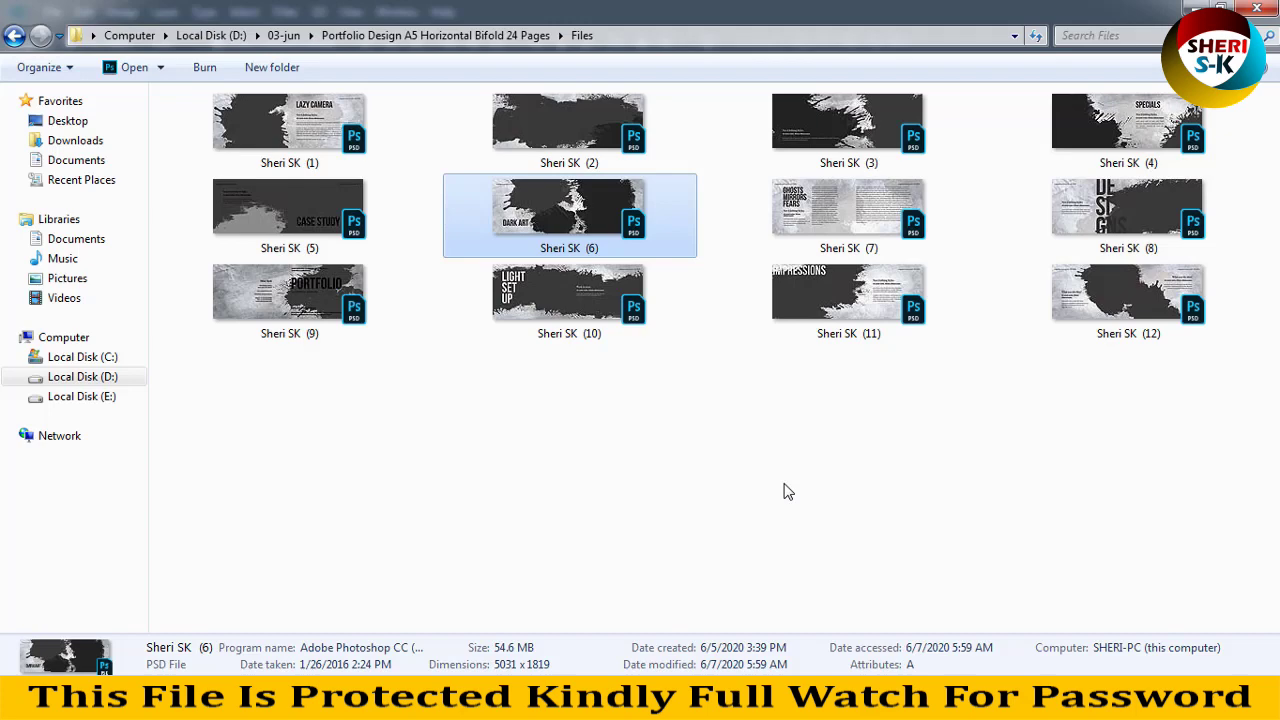
- Open Sheri SK (10).psd from the Files folder and replace the placeholder layer inside its Photo_edit-1 smart object with an empty layer
click(576, 322)
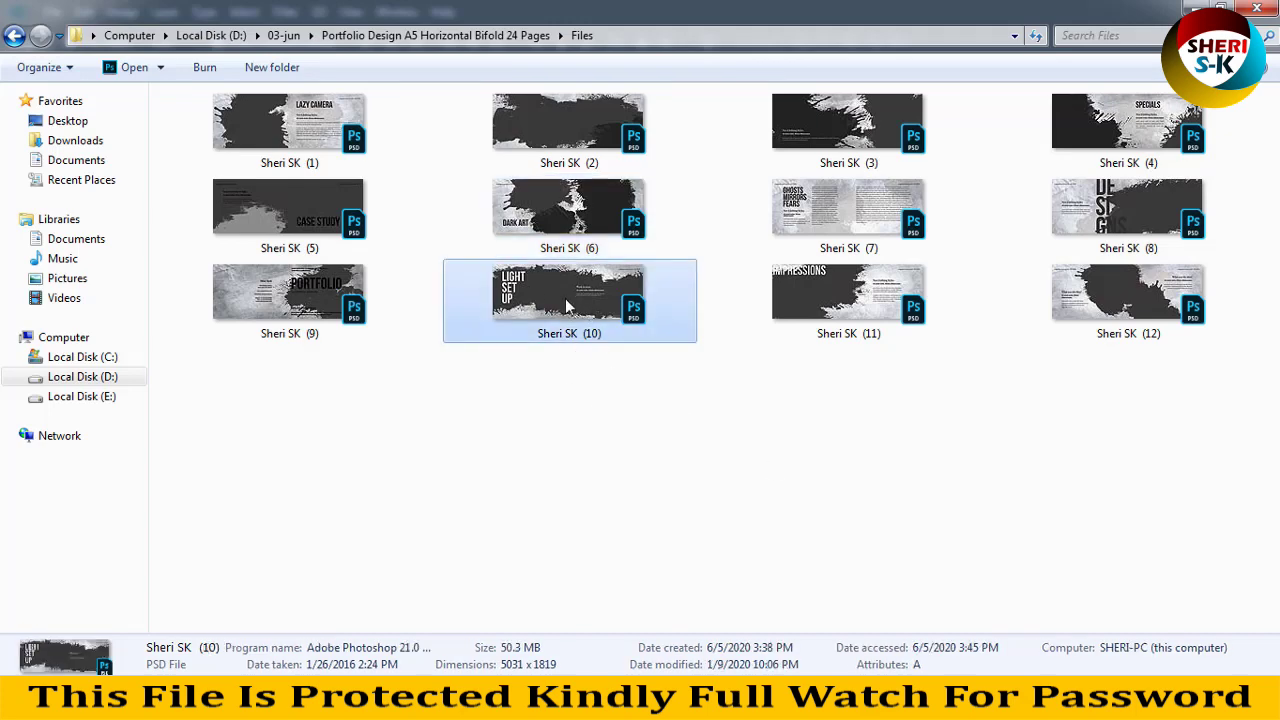
click(600, 698)
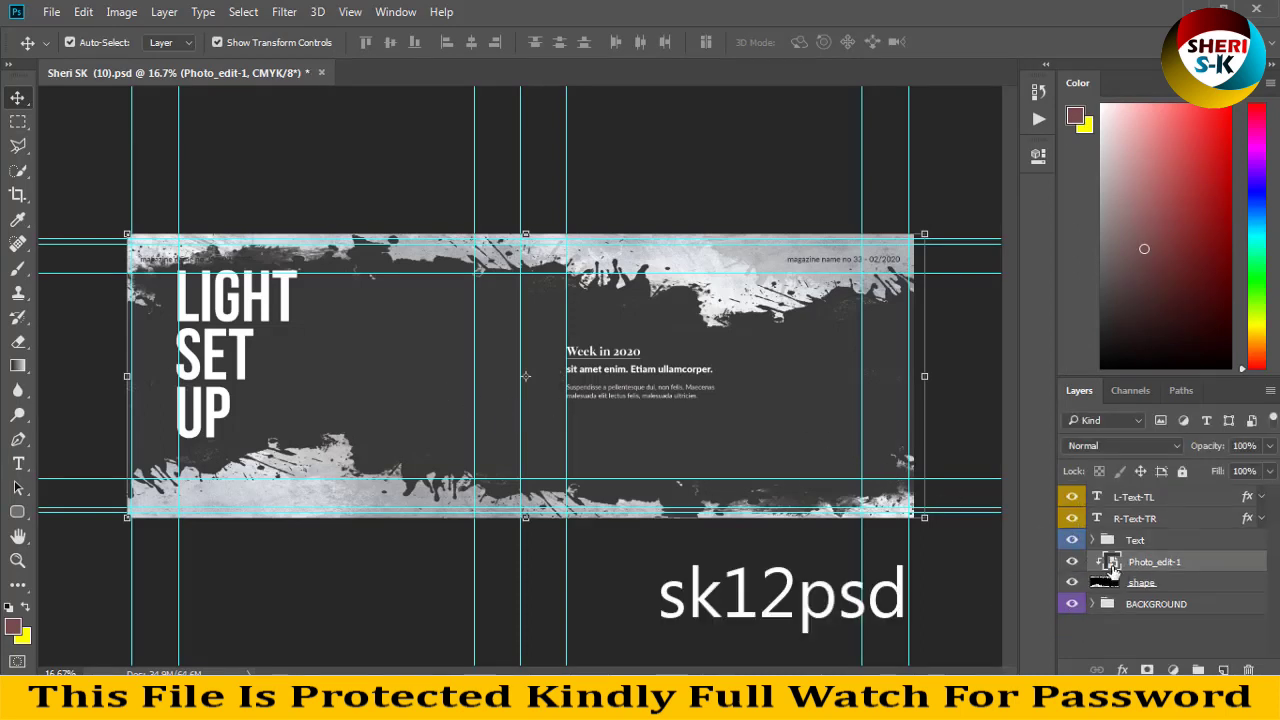
double_click(1112, 563)
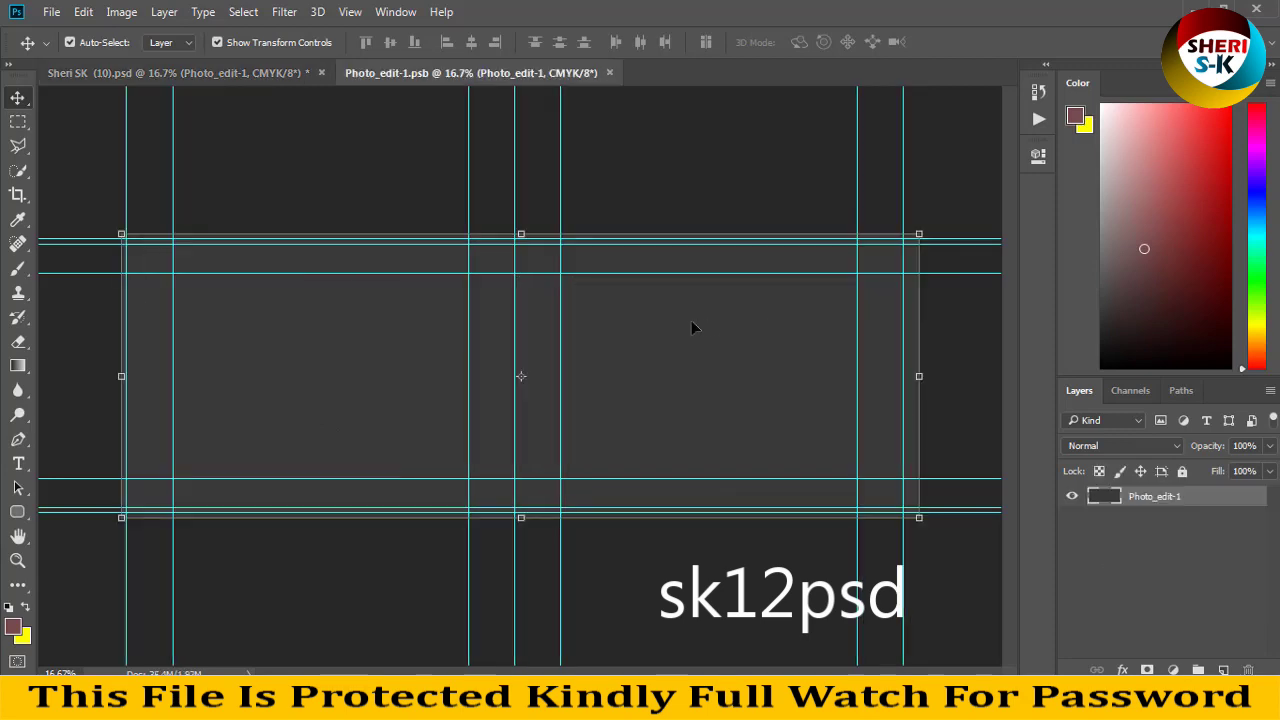
click(1222, 669)
drag(1166, 514, 1248, 669)
- Open the image lovely-redhead-girl-model-fashion-hd-wallpaper.jpg from the Girls folder
click(51, 11)
click(62, 48)
click(425, 272)
scroll(425, 272, down, 5)
scroll(440, 200, down, 2)
click(452, 143)
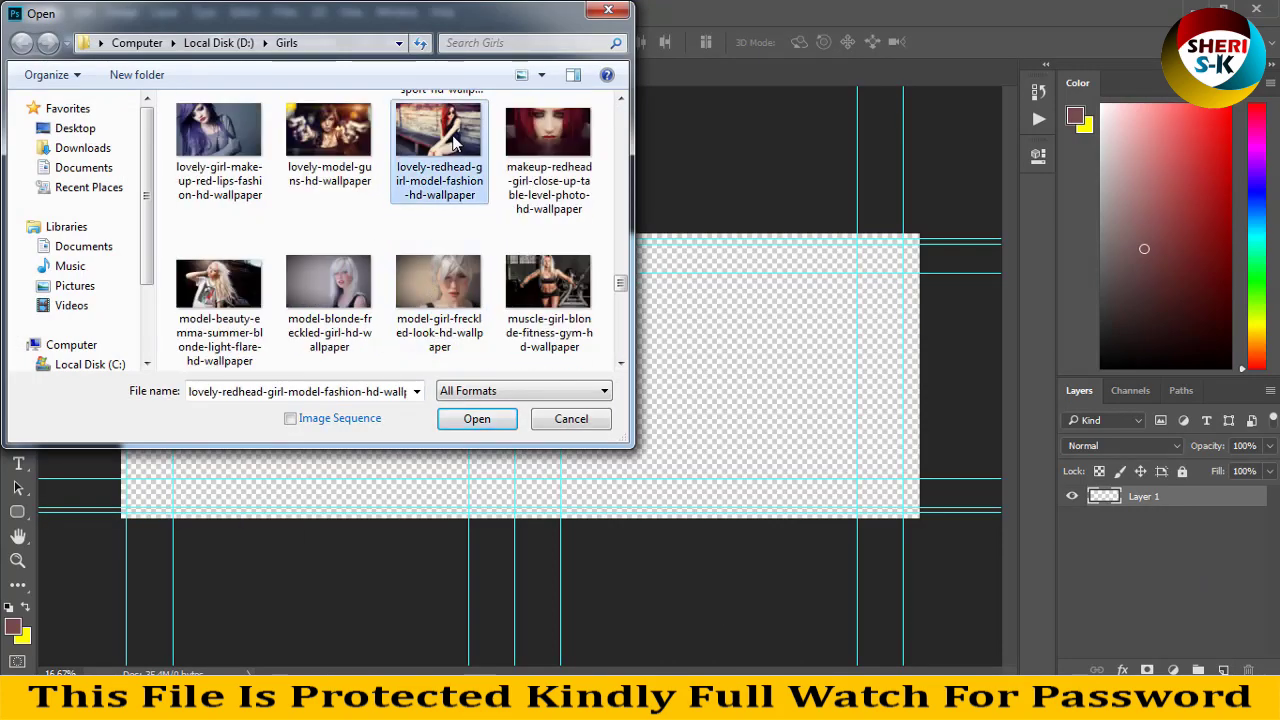
click(478, 421)
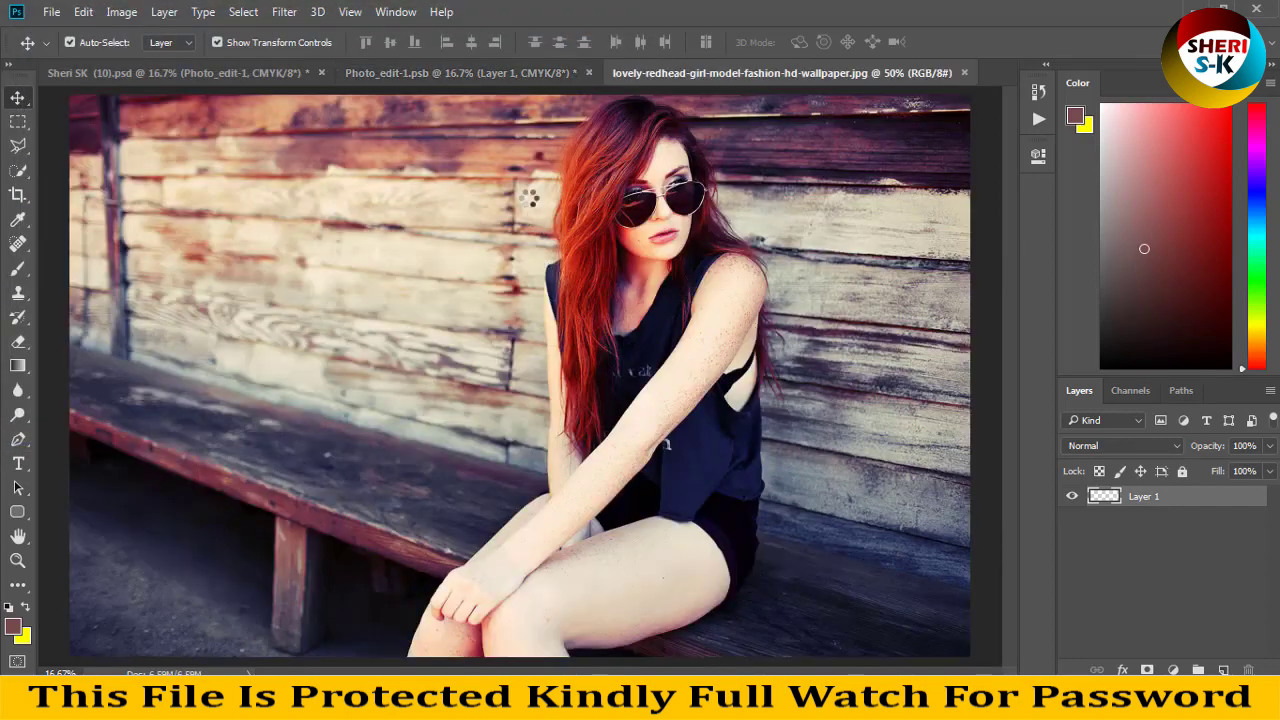
- Copy the redhead photo into Photo_edit-1.psb as a new layer, close the source image and move the photo to the canvas's upper-left corner
drag(759, 76, 838, 256)
drag(840, 300, 523, 377)
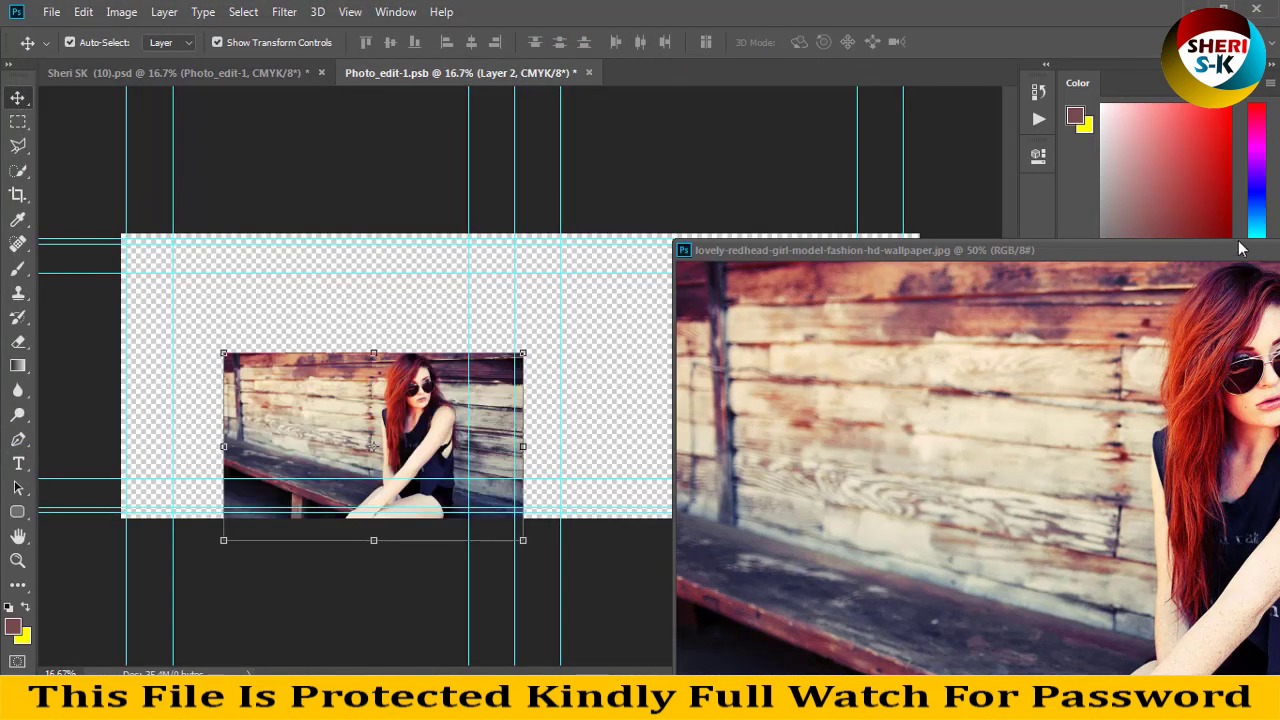
drag(1240, 249, 336, 251)
click(660, 251)
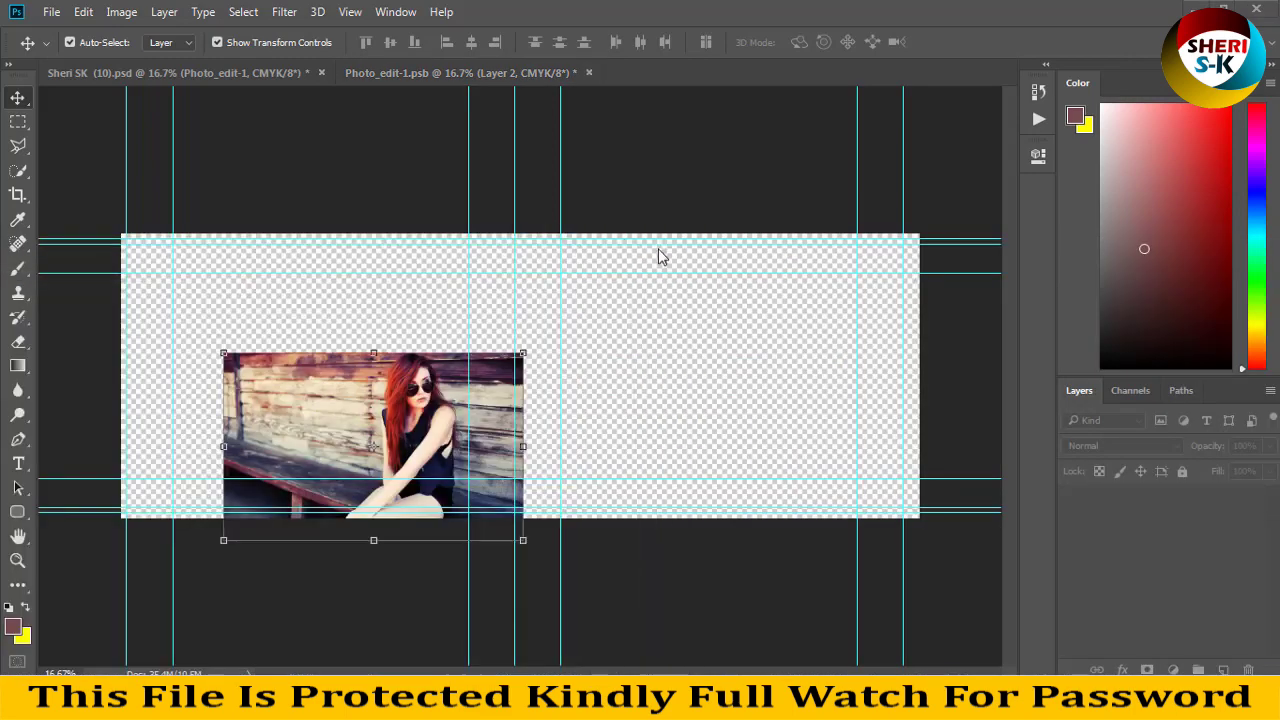
drag(340, 400, 238, 274)
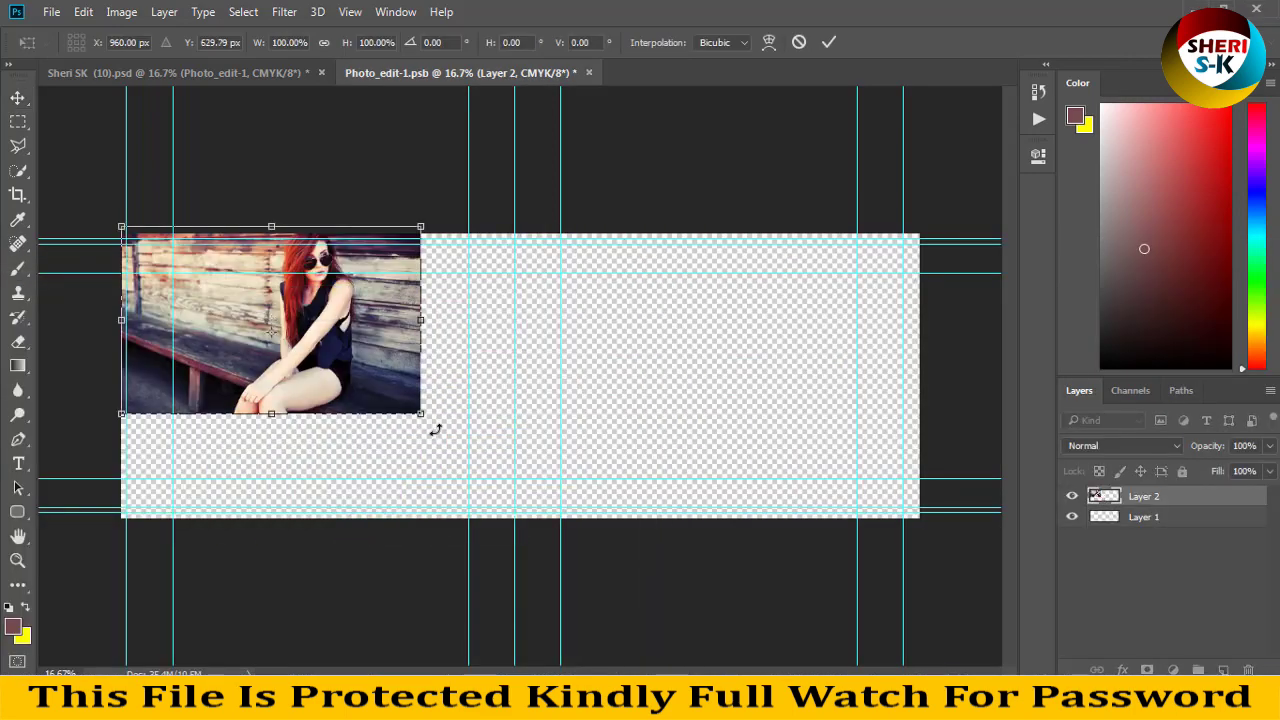
- Enlarge the redhead photo to cover the whole canvas and shift it slightly upwards
drag(424, 421, 981, 496)
drag(714, 348, 714, 330)
key(Return)
- Save and close Photo_edit-1.psb, and shift the Photo_edit-1 photo slightly down within its shape in Sheri SK (10).psd
key(ctrl+s)
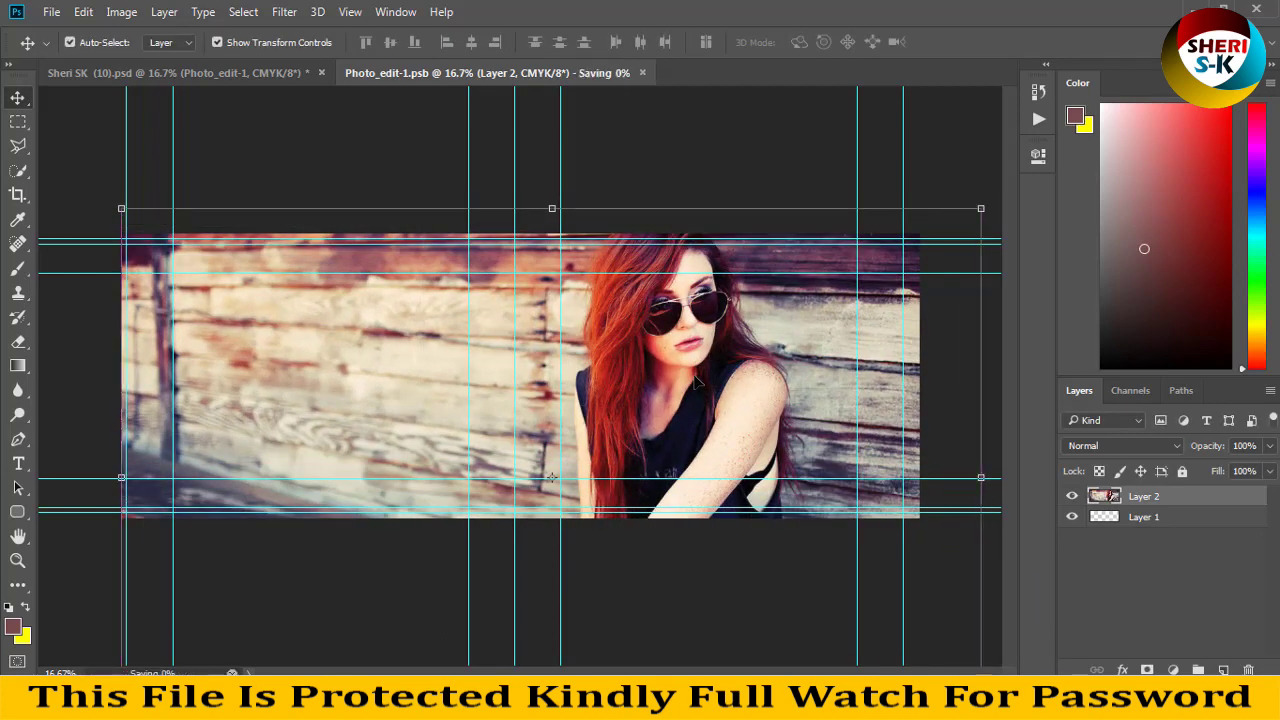
click(582, 73)
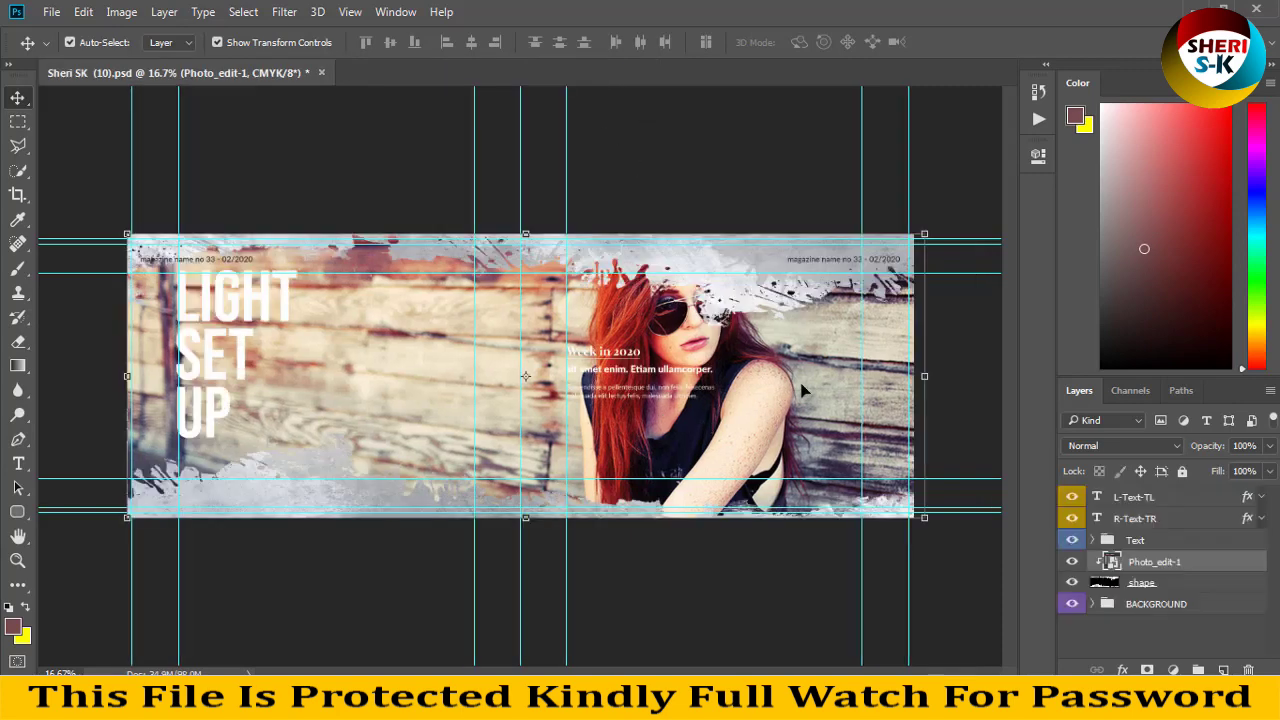
drag(809, 362, 808, 377)
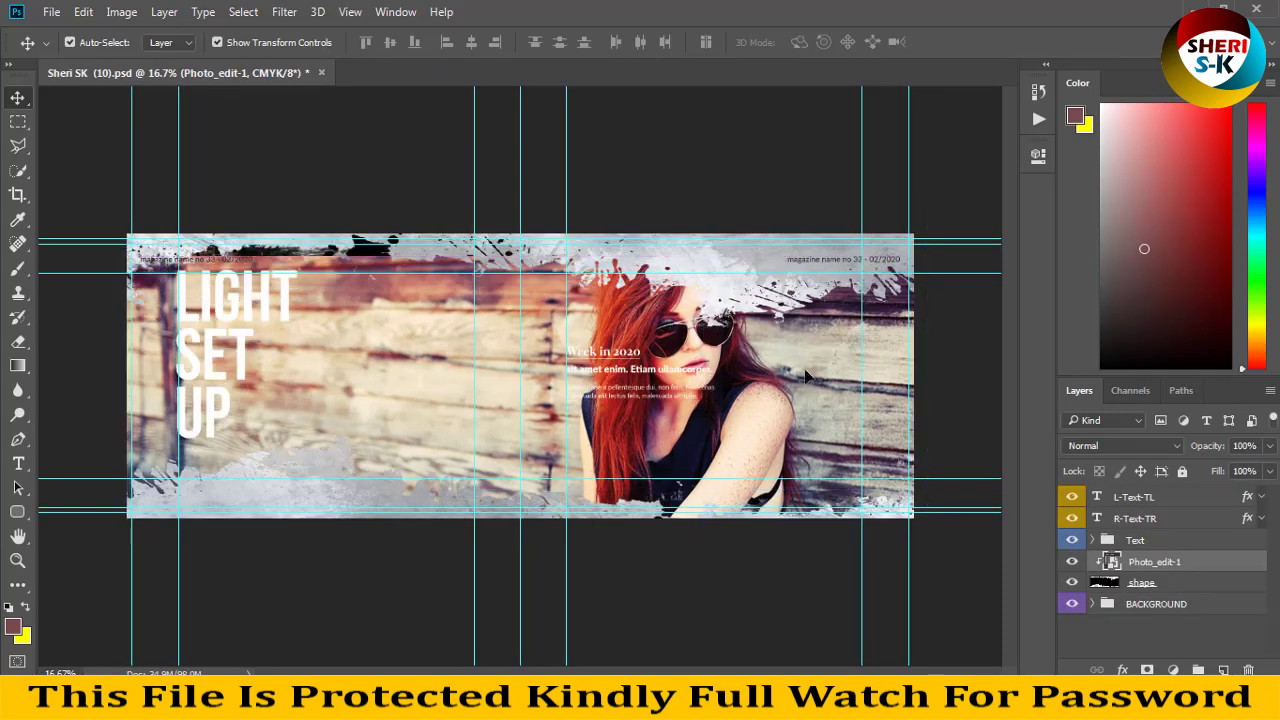
key(ctrl+z)
key(ctrl+t)
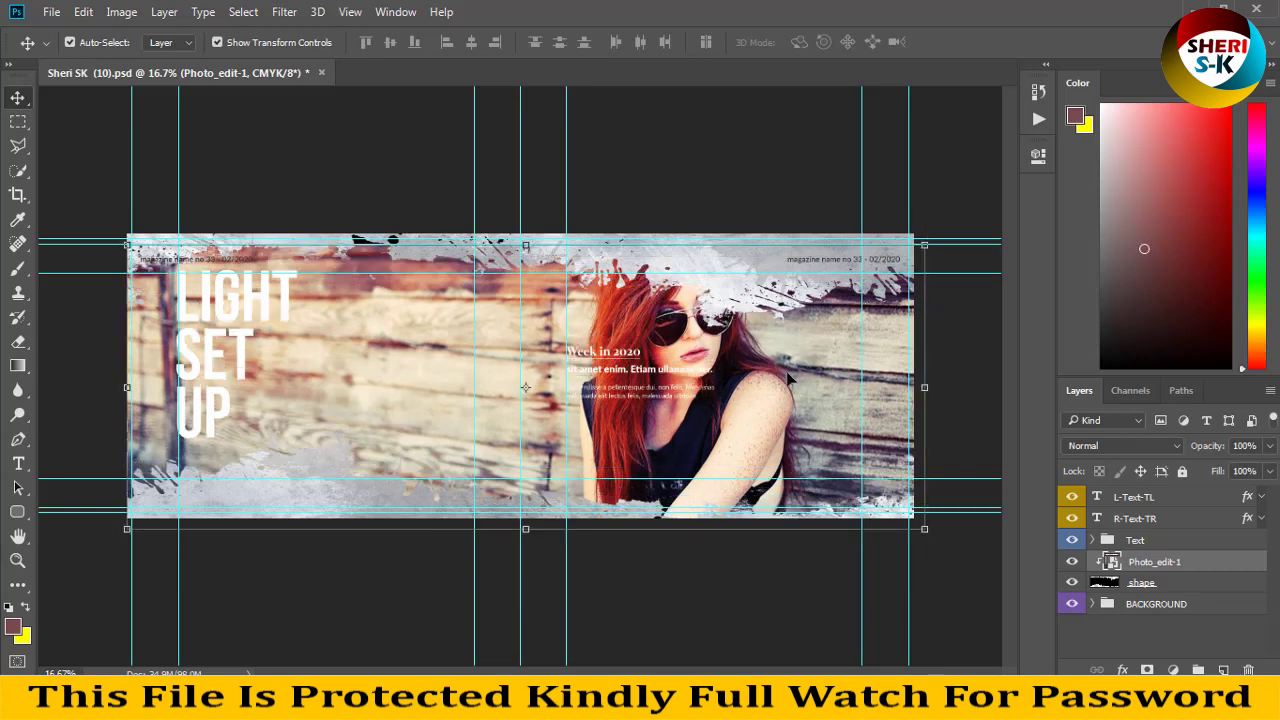